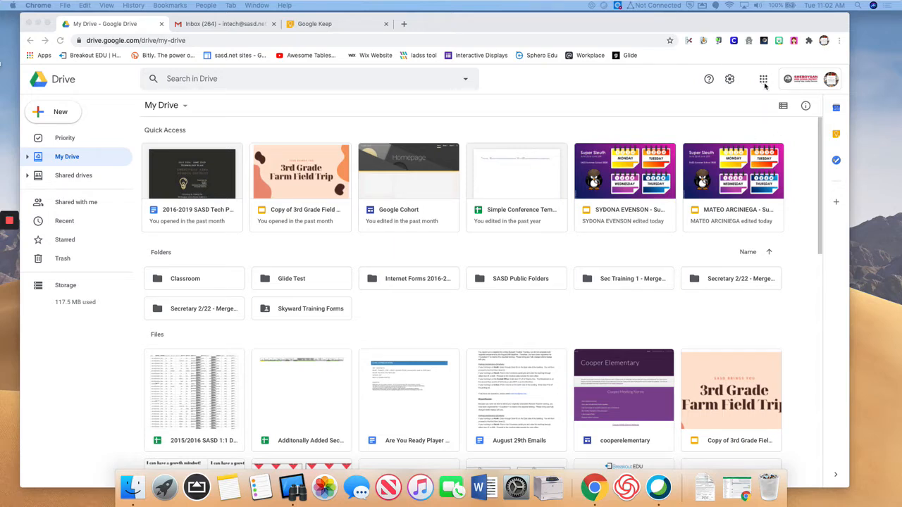
Scroll through the Google apps grid in Drive, then switch to the Google Keep tab.
left_click(680, 77)
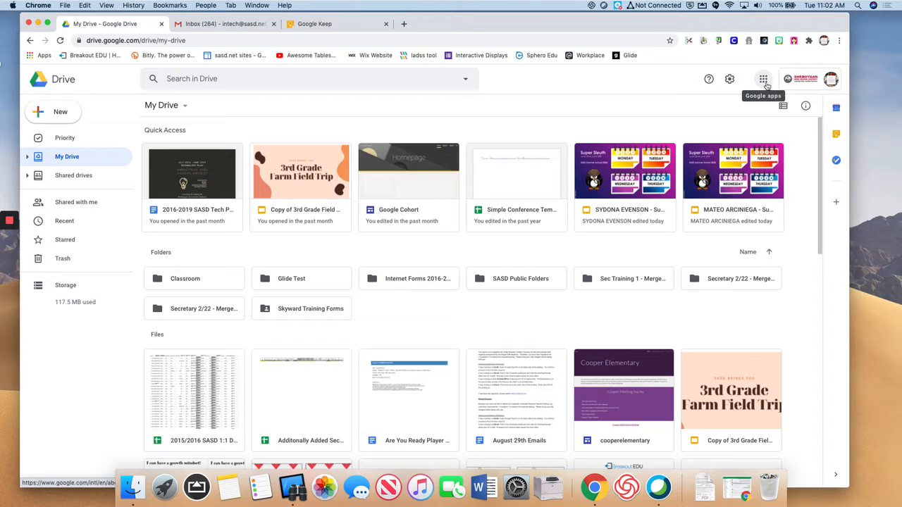
left_click(764, 80)
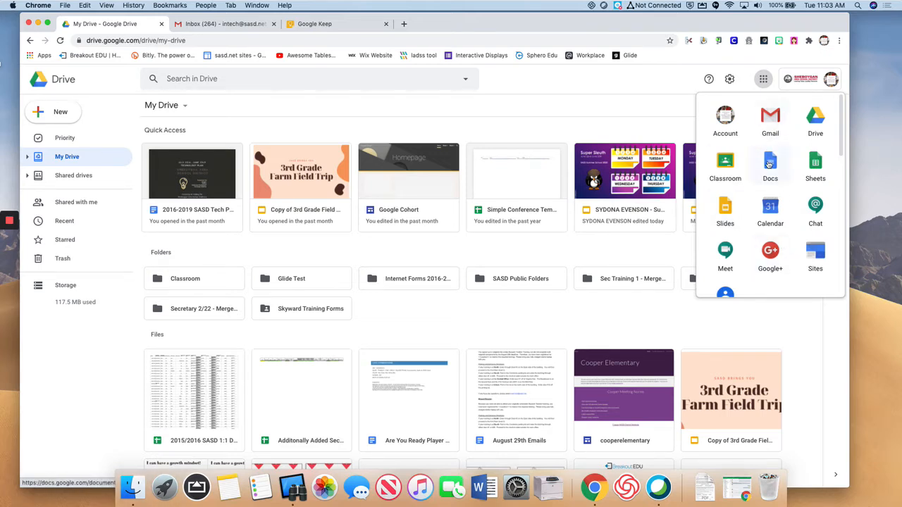
scroll(771, 207, "down", 3)
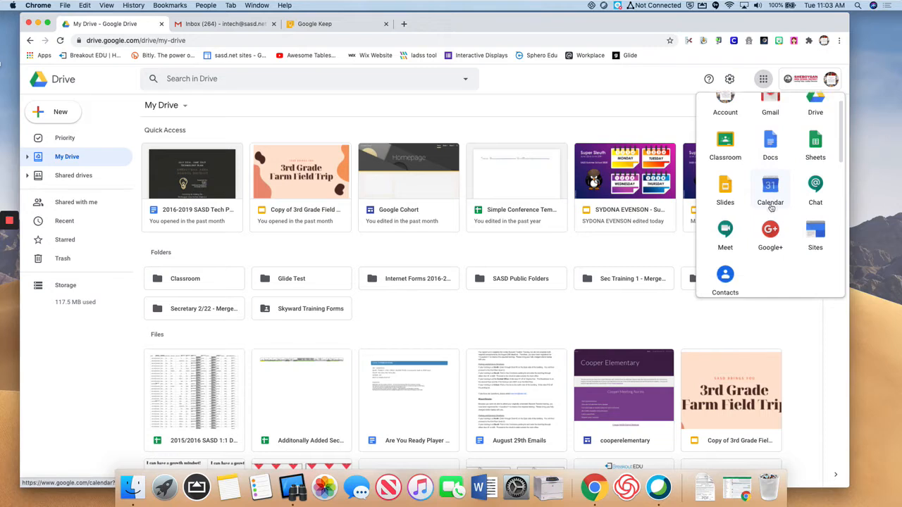
scroll(771, 208, "down", 6)
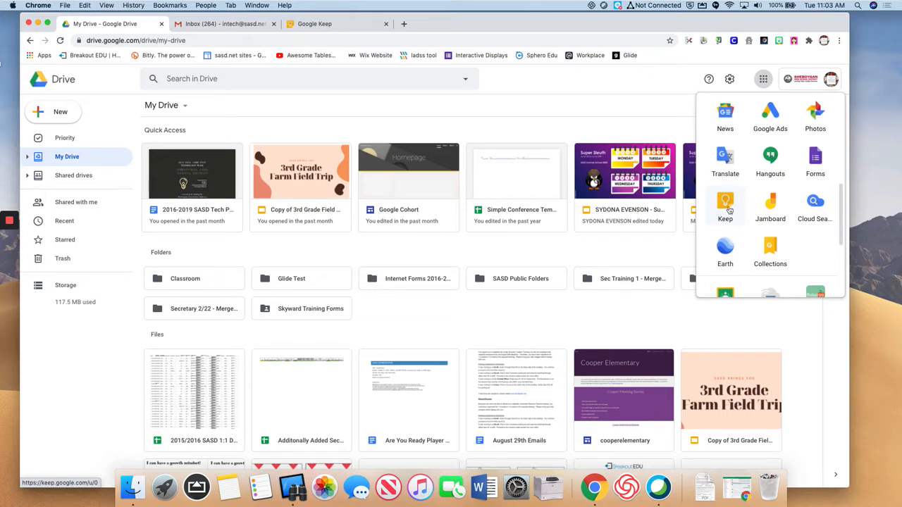
left_click(340, 27)
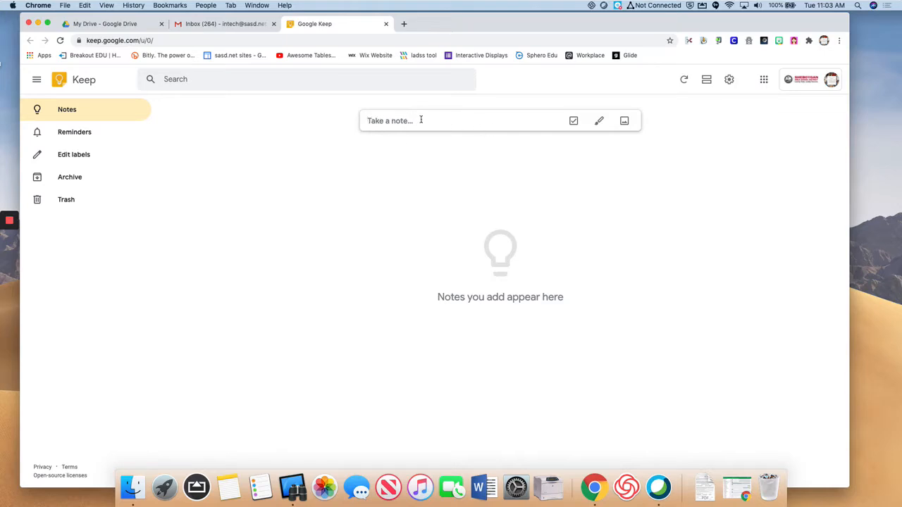
Write a new note with title 'Meeting Notes' and body 'Check email about new plan.'.
left_click(384, 121)
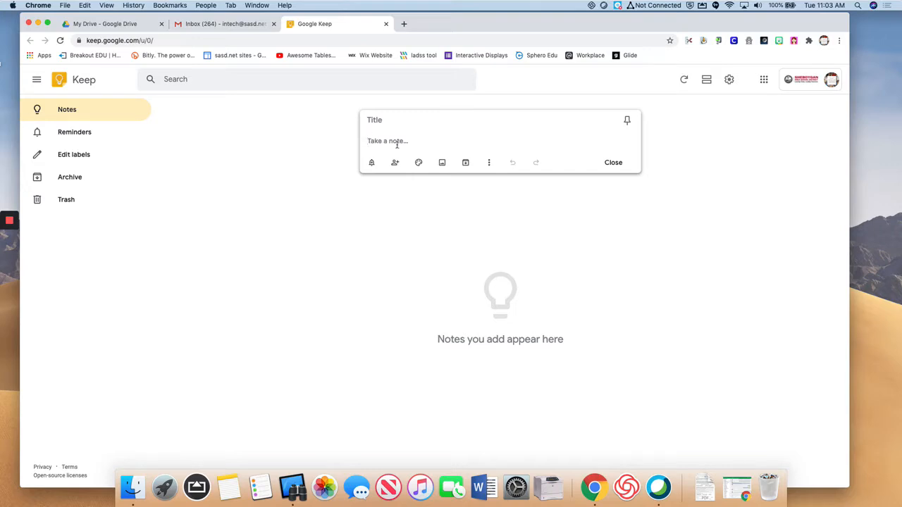
left_click(384, 120)
type("Meeting")
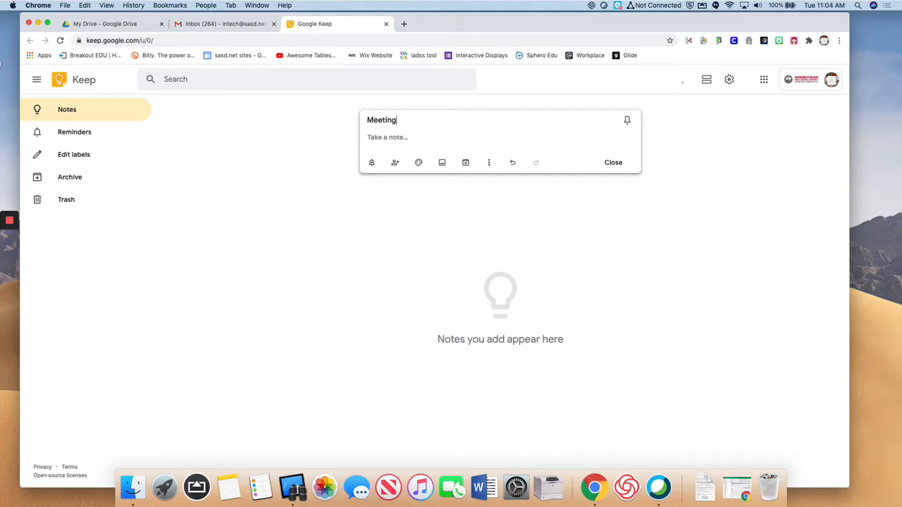
type(" Notes")
left_click(386, 138)
type("Check email about new plan.")
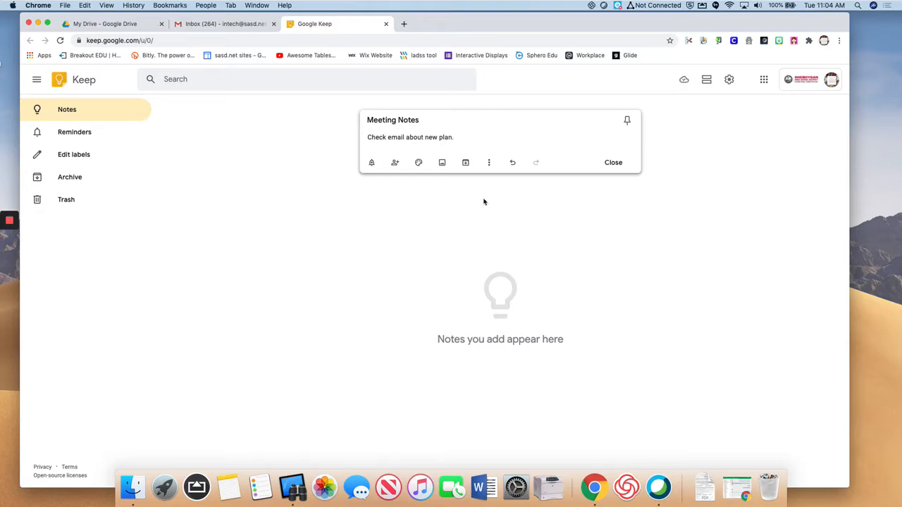
mouse_move(418, 164)
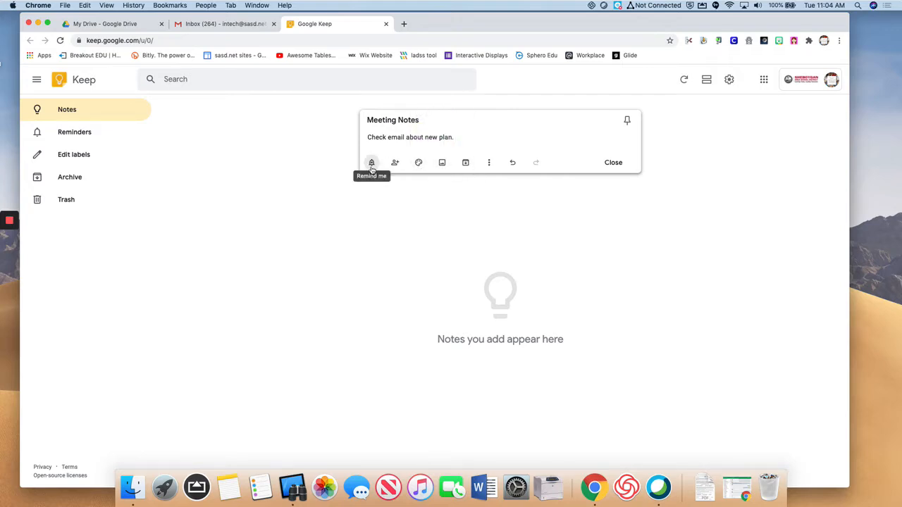
left_click(371, 168)
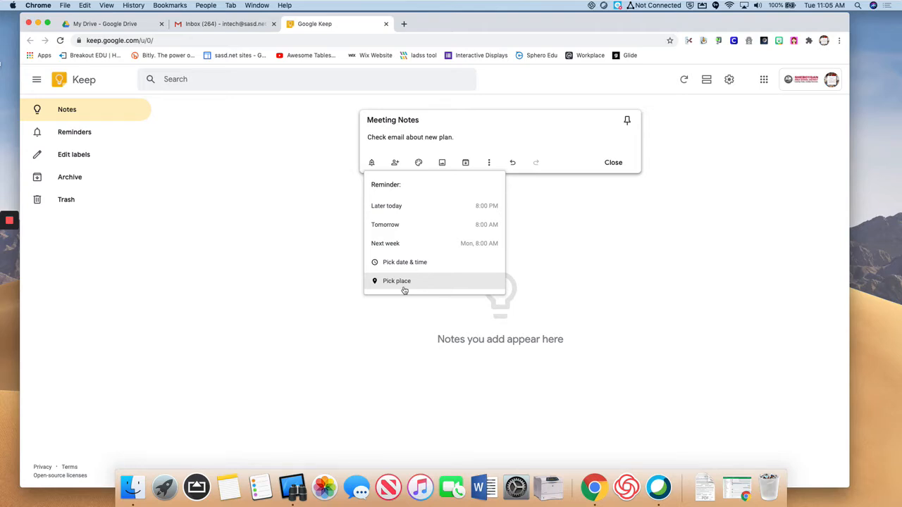
left_click(394, 150)
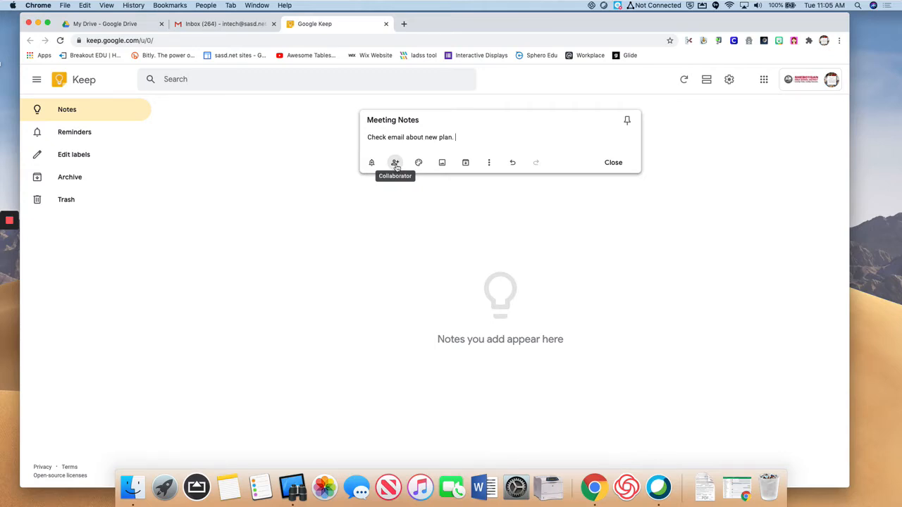
Add two school-domain colleagues as collaborators on Meeting Notes, saving after each.
left_click(396, 164)
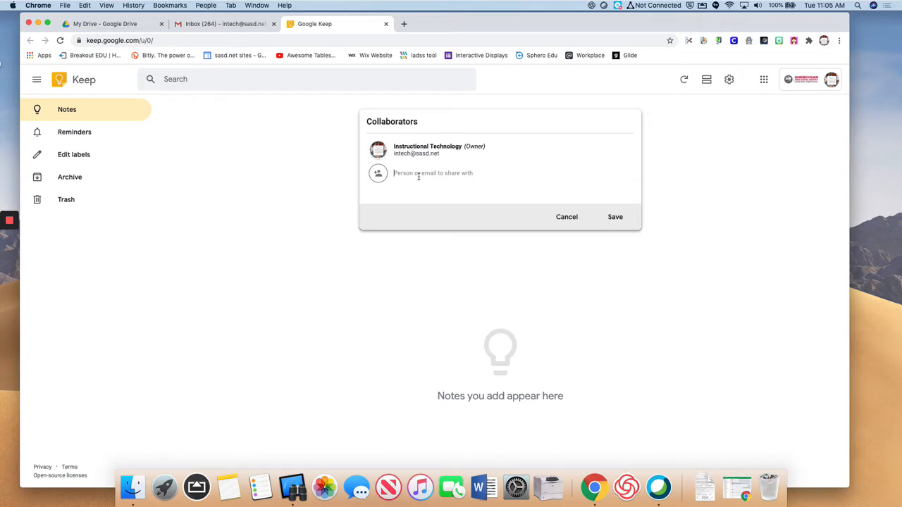
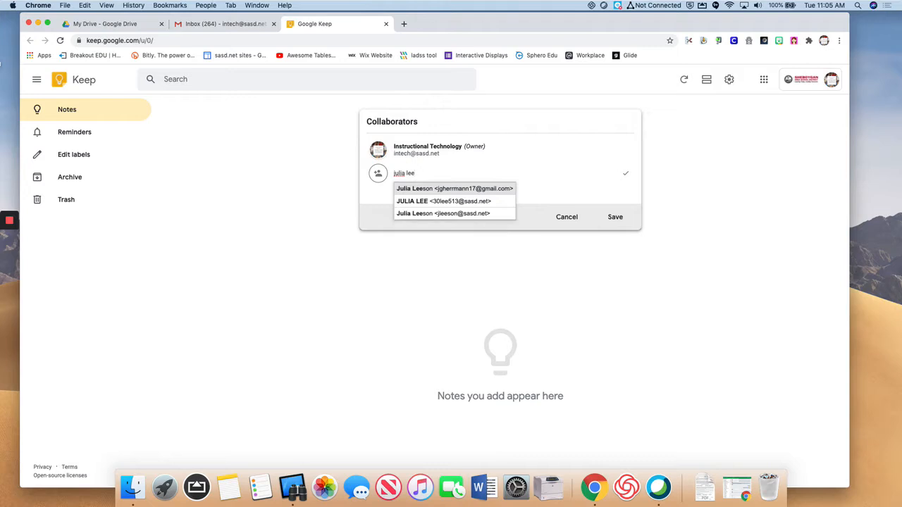
left_click(416, 217)
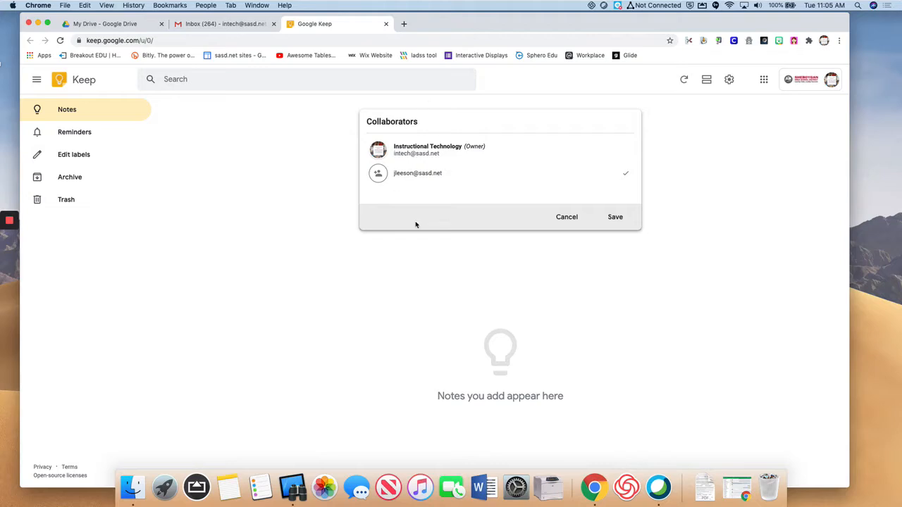
left_click(610, 218)
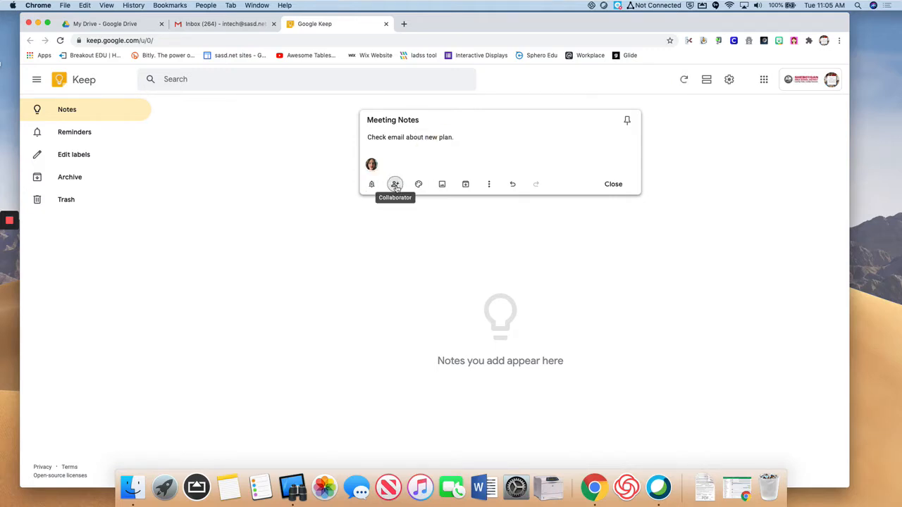
left_click(394, 185)
type("sa")
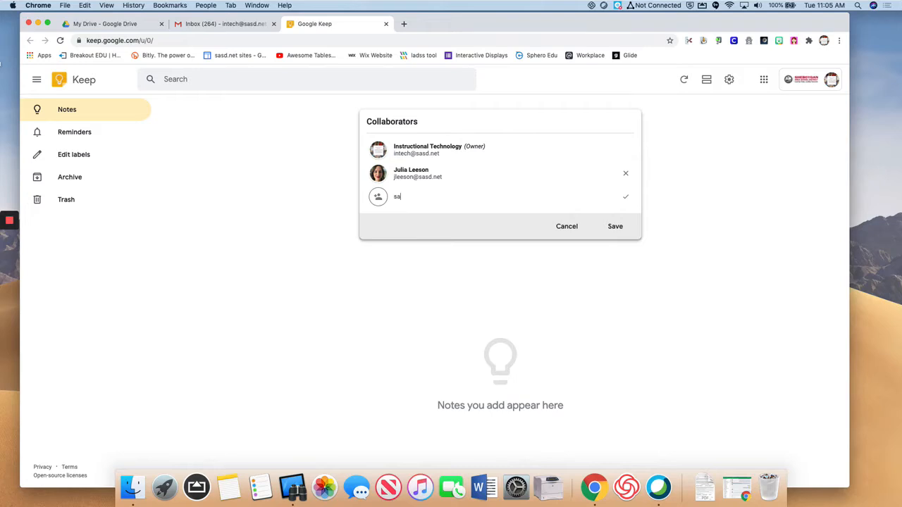
type("rah f")
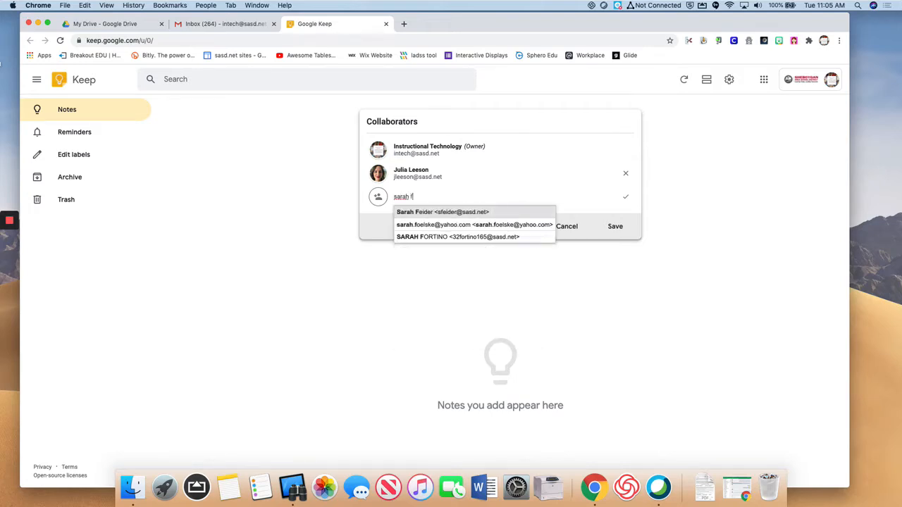
left_click(425, 212)
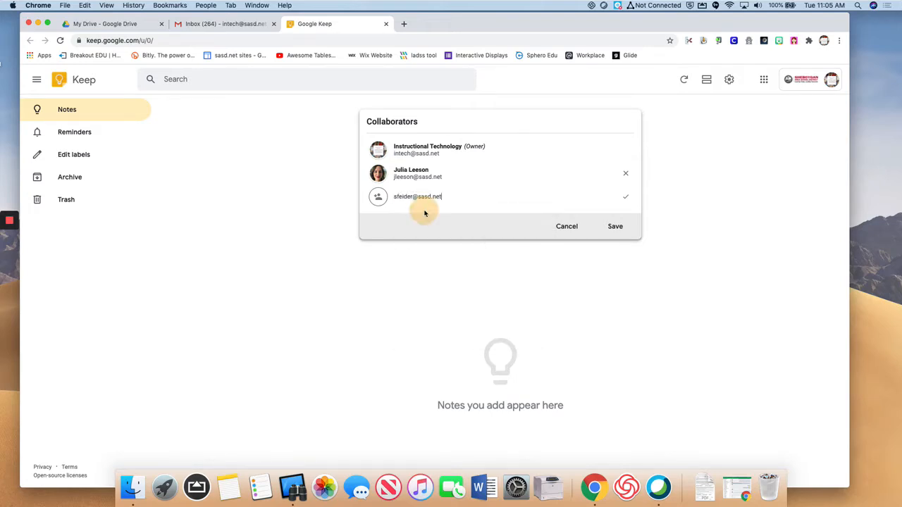
left_click(612, 226)
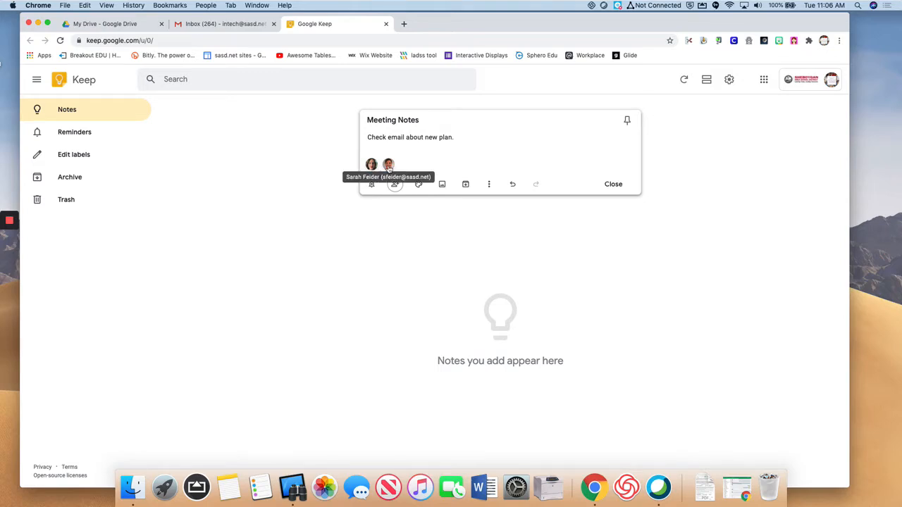
mouse_move(425, 185)
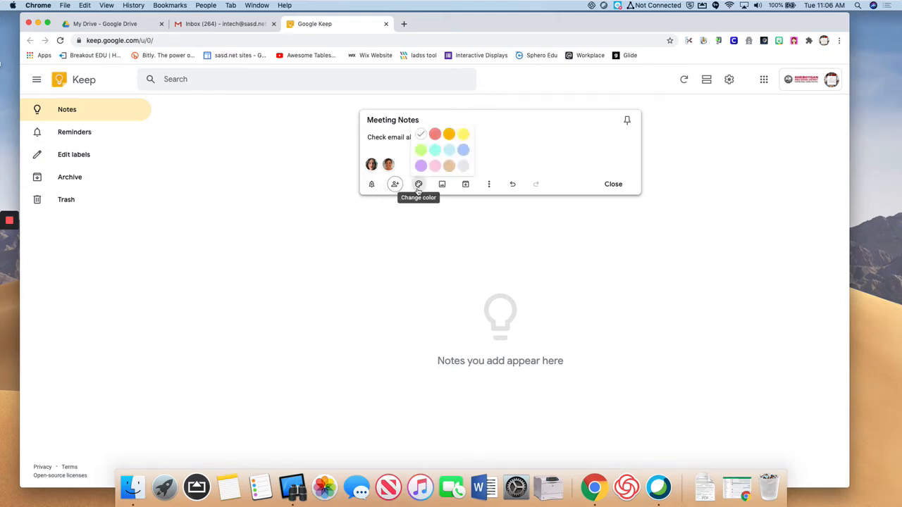
left_click(420, 150)
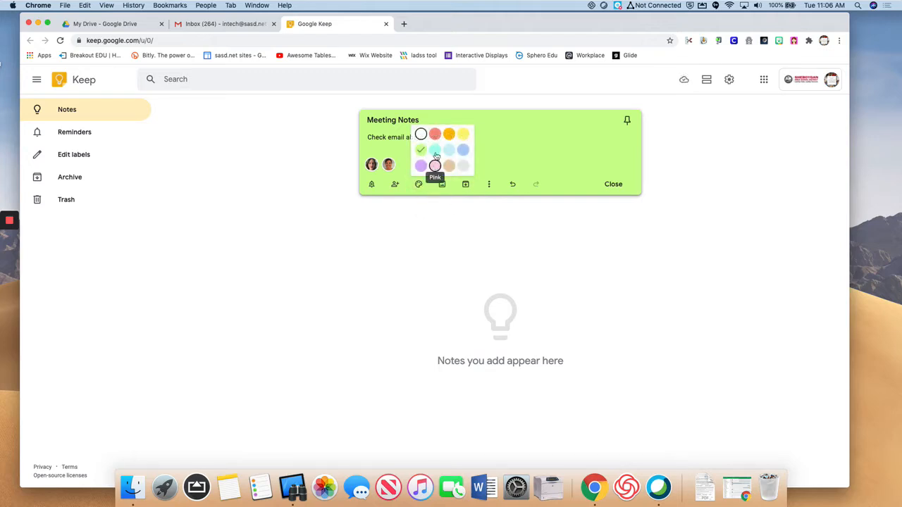
left_click(421, 135)
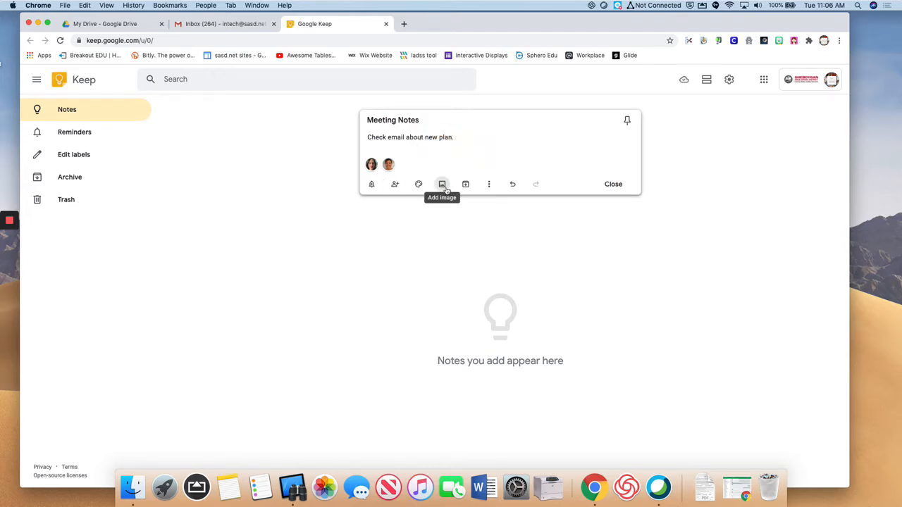
left_click(444, 187)
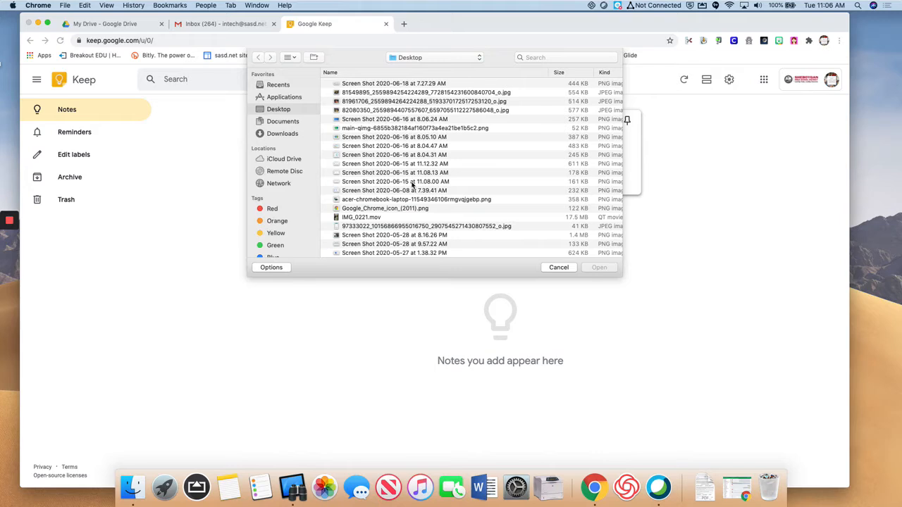
left_click(558, 269)
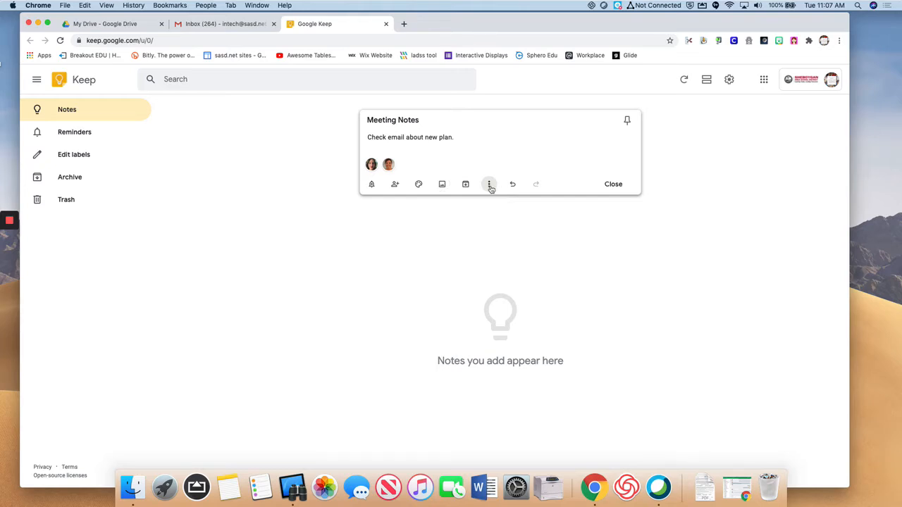
Copy Meeting Notes to a new Google Doc, open it, then return to the note in Keep.
left_click(491, 188)
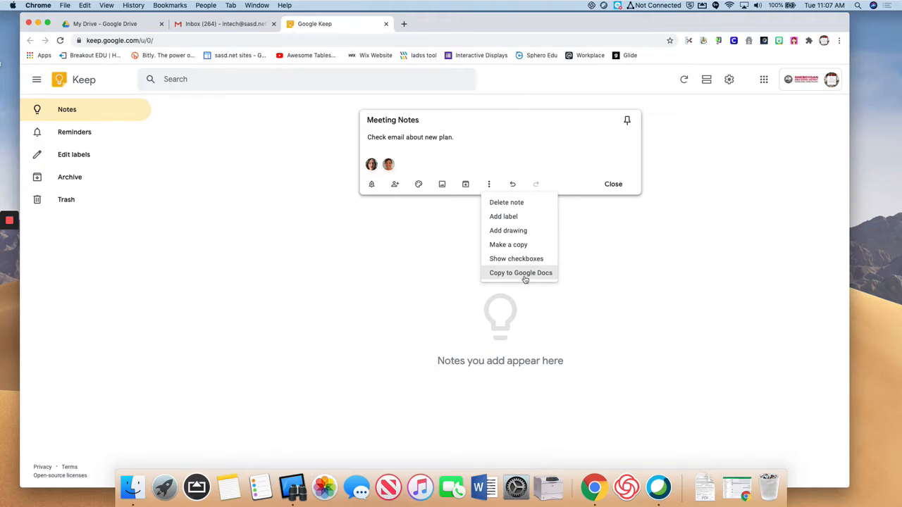
left_click(525, 279)
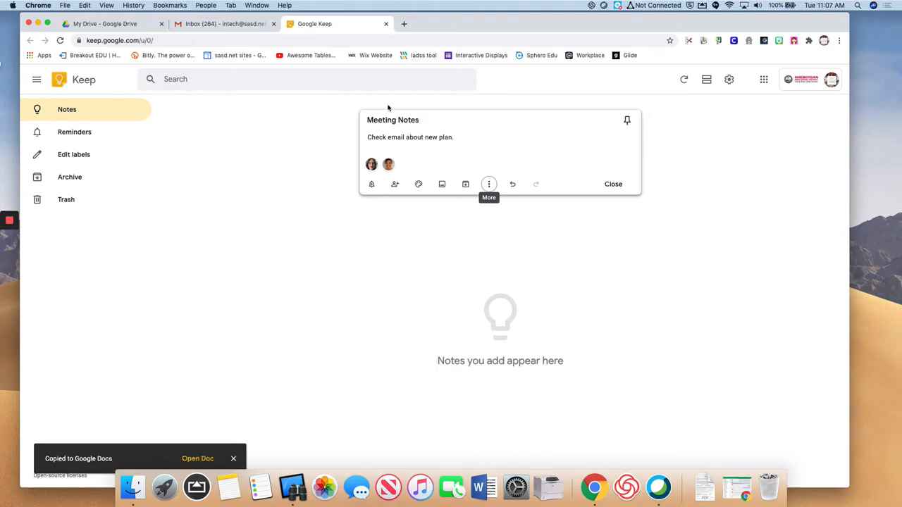
left_click(198, 459)
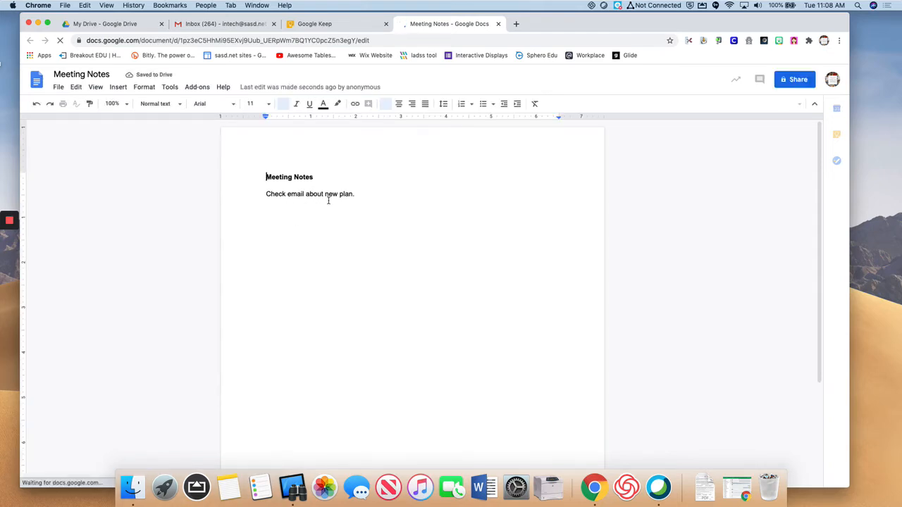
left_click(348, 27)
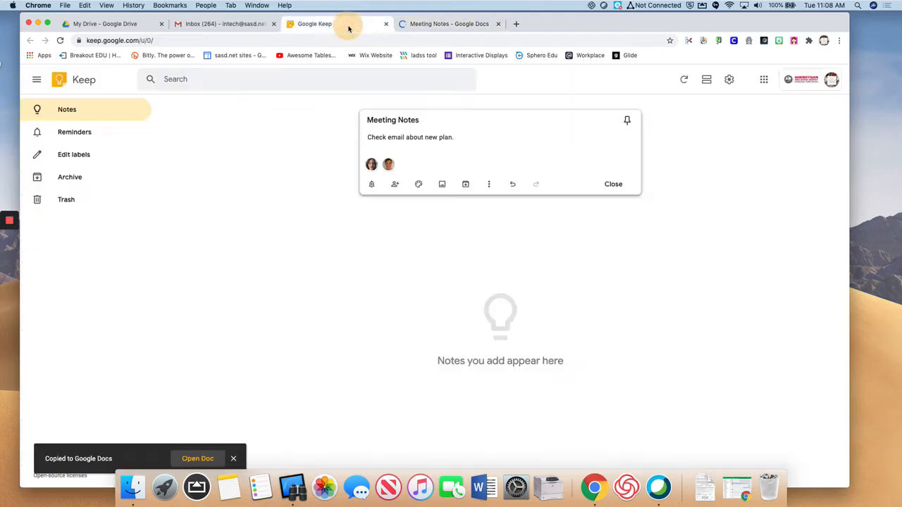
left_click(490, 185)
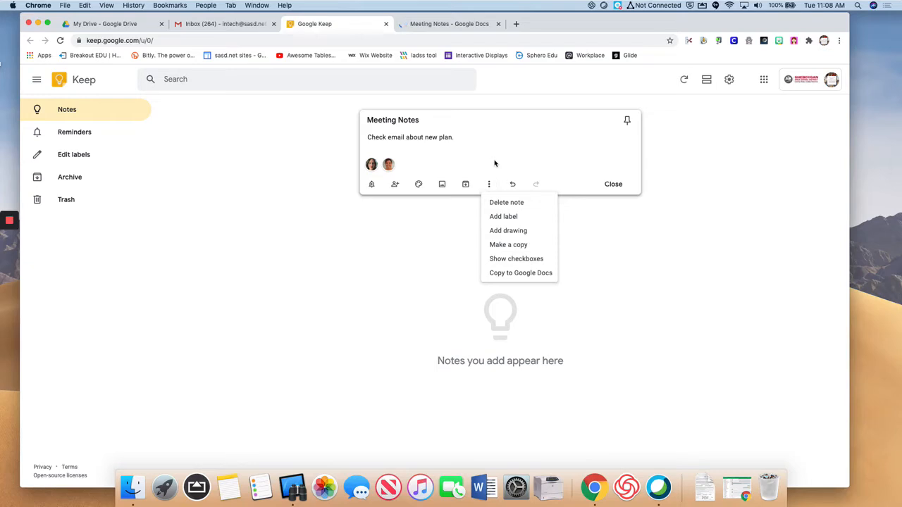
left_click(448, 123)
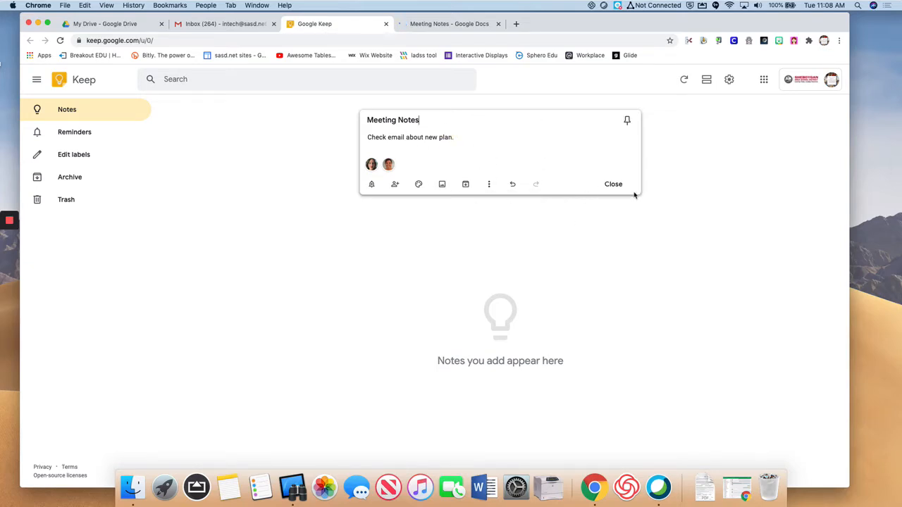
Close Meeting Notes and start a checklist note titled 'To Do List'.
left_click(614, 184)
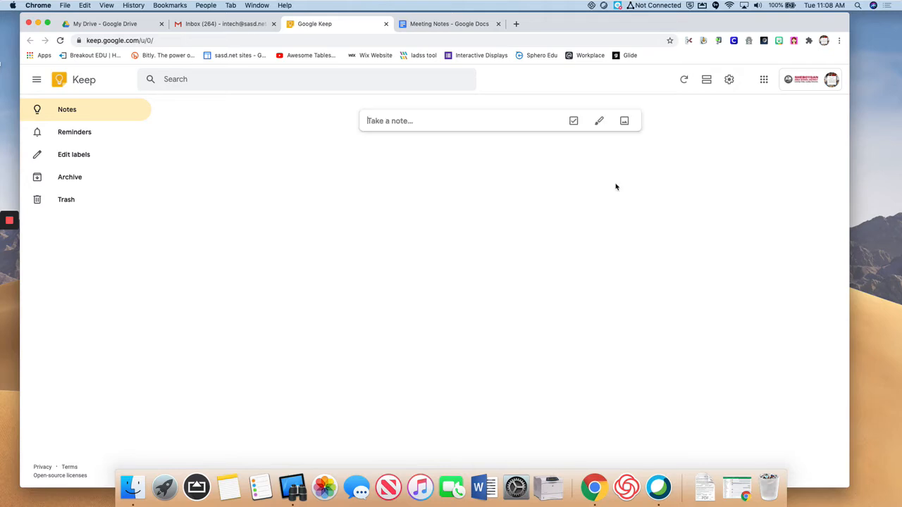
left_click(395, 121)
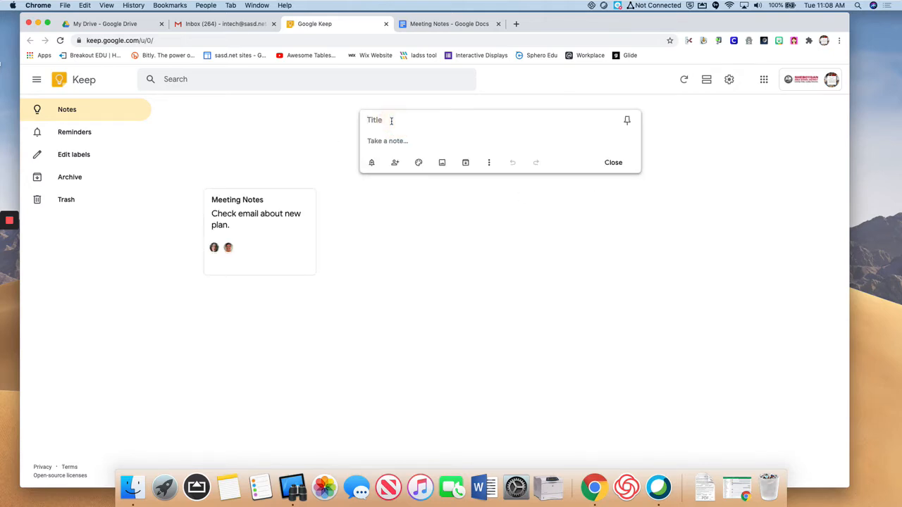
type("To Do List")
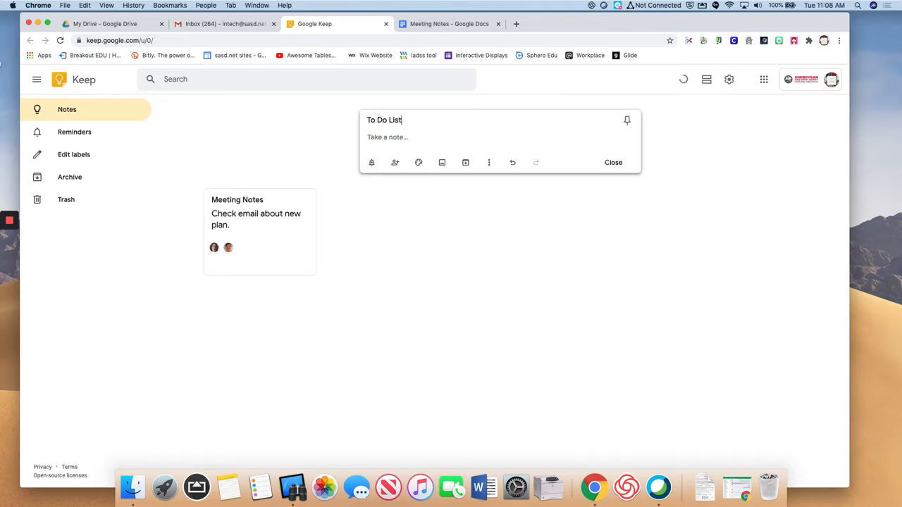
left_click(394, 139)
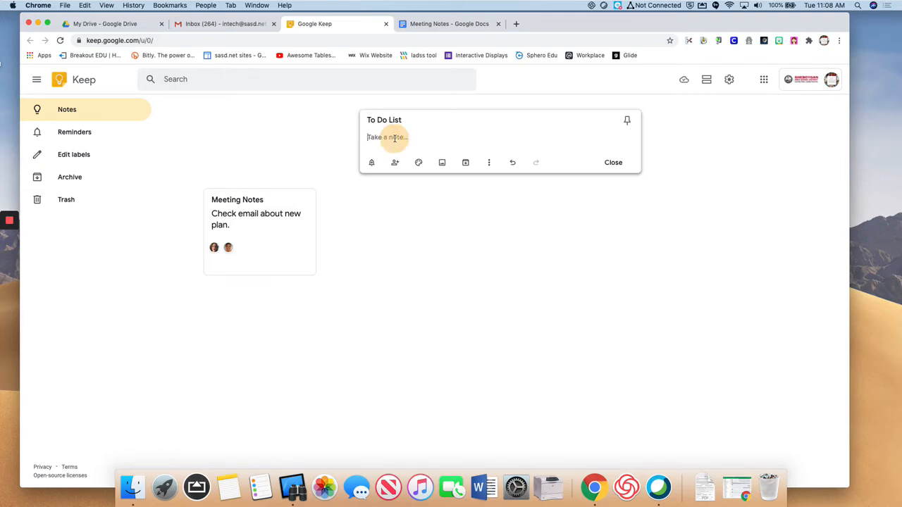
left_click(489, 163)
left_click(515, 239)
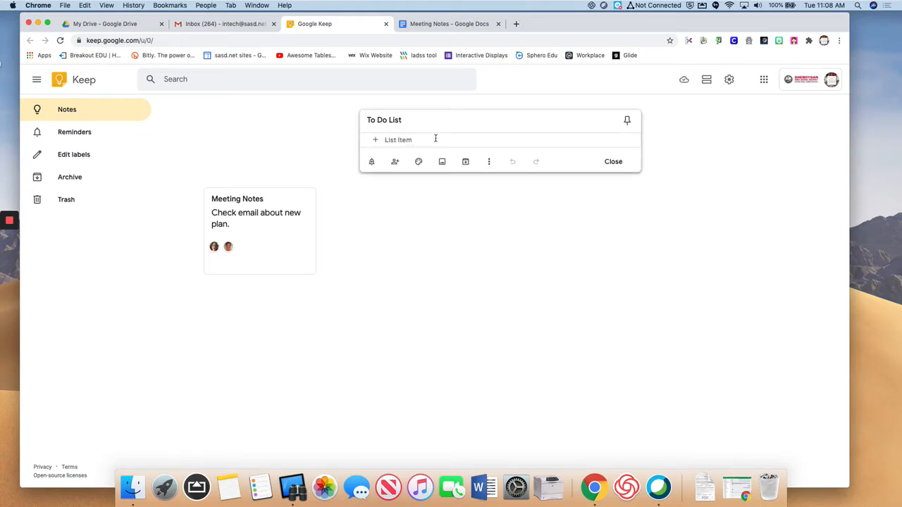
Add the items 'Start Laundry' and 'Cut the grass', then close the note.
type("S")
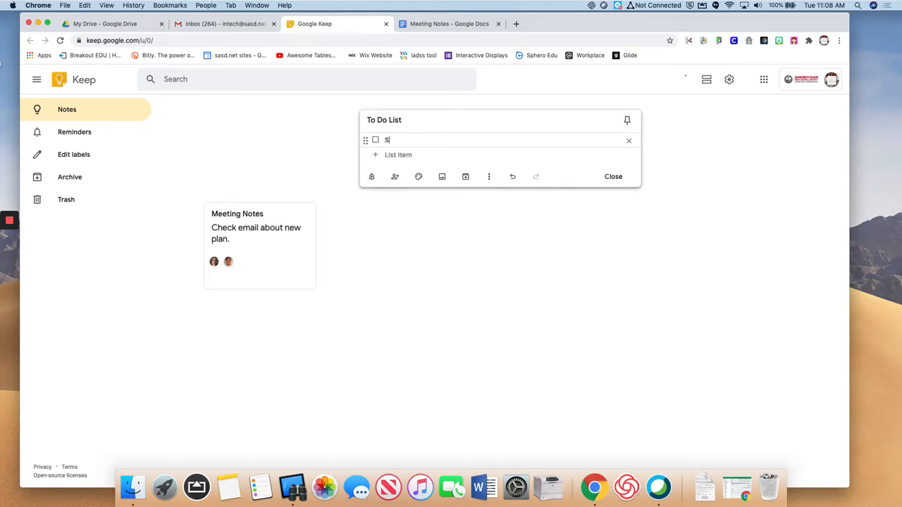
type("tart Laundry")
left_click(417, 155)
type("C")
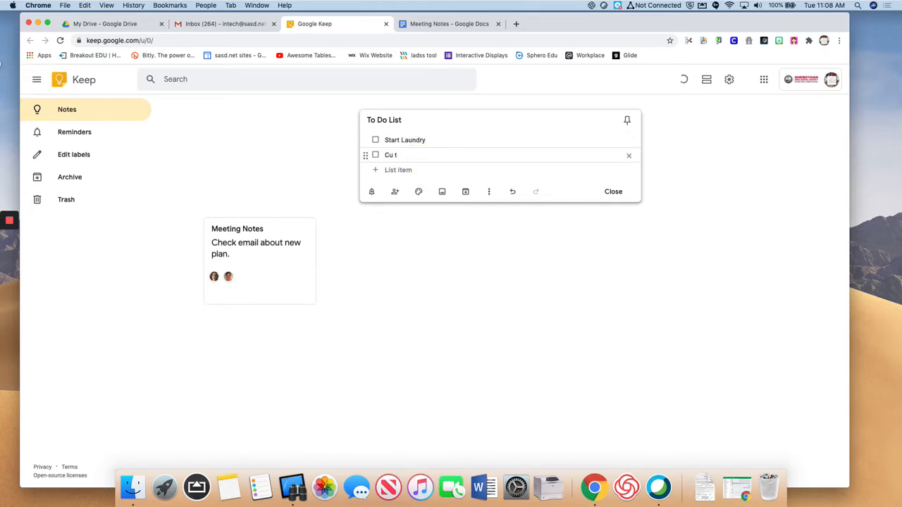
type("ut the grass")
left_click(416, 170)
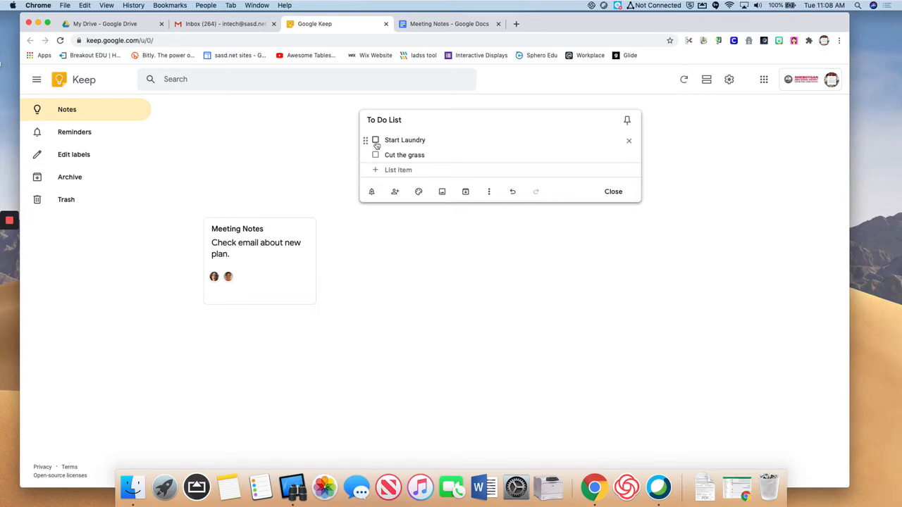
left_click(613, 192)
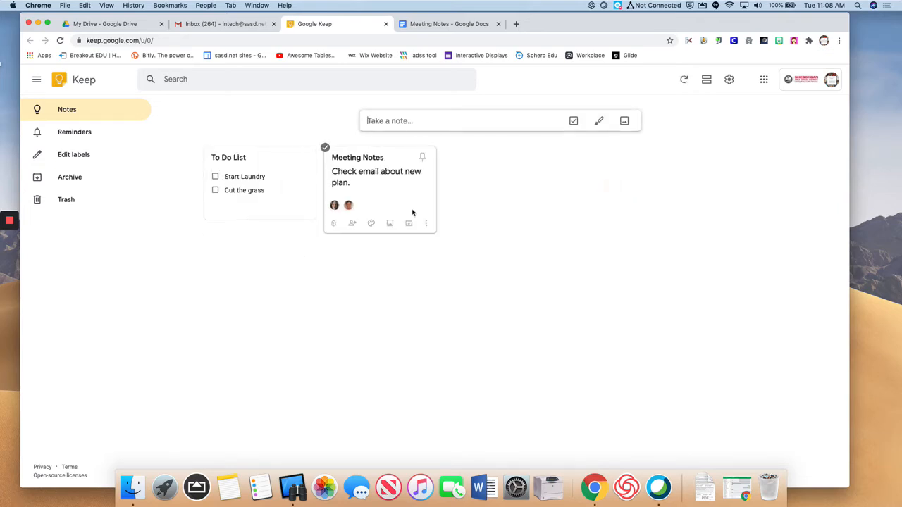
Check off Start Laundry on the To Do List card, then start a blank note.
left_click(215, 177)
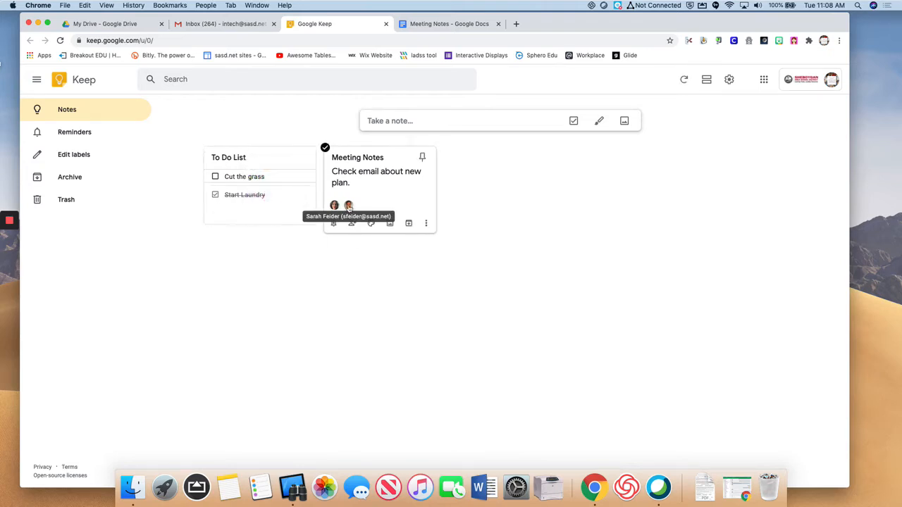
mouse_move(250, 216)
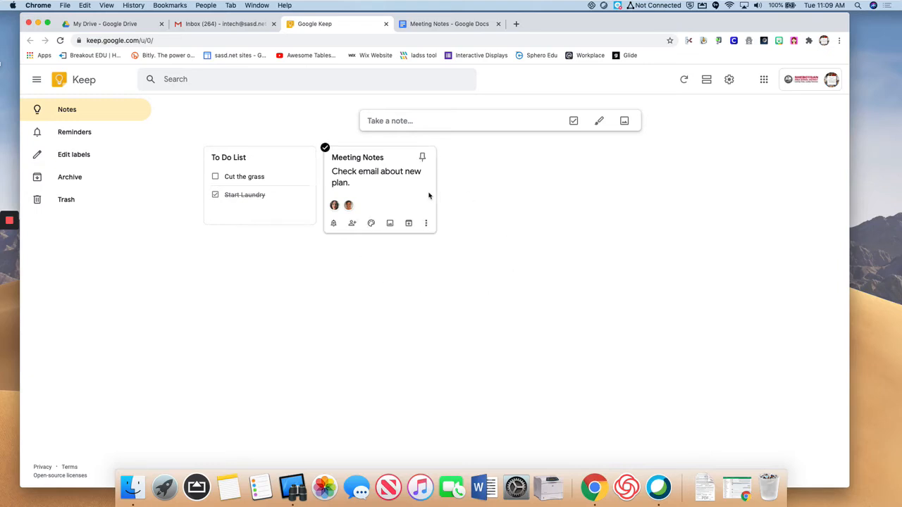
left_click(416, 123)
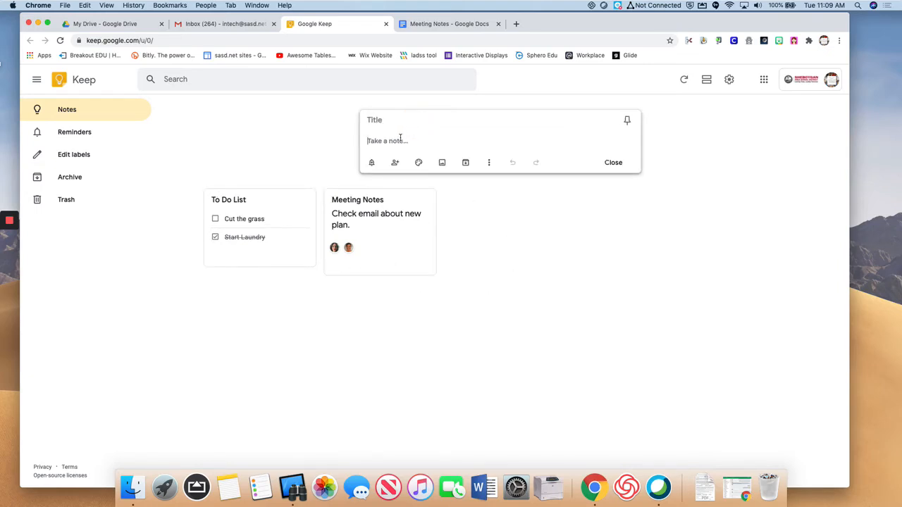
Save a new note reading 'gadgasdg' and give it a purple background.
type("gadgasdg")
left_click(612, 164)
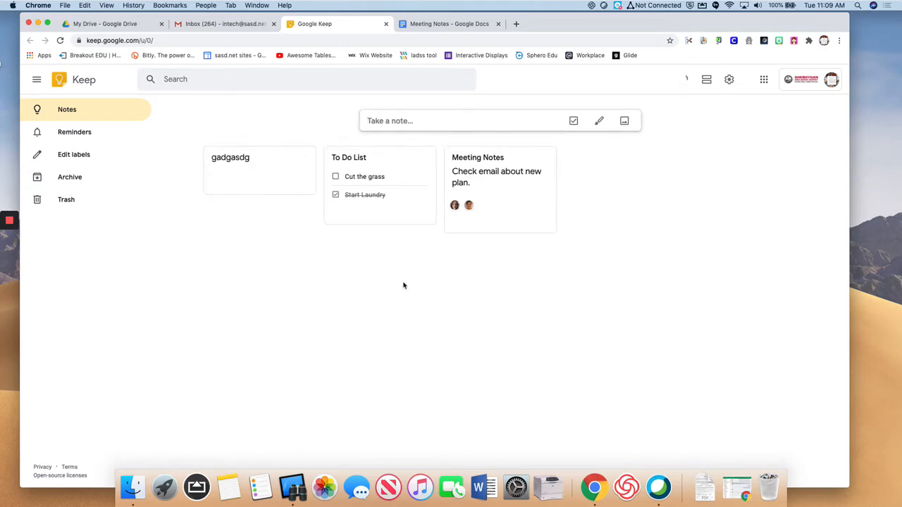
mouse_move(250, 186)
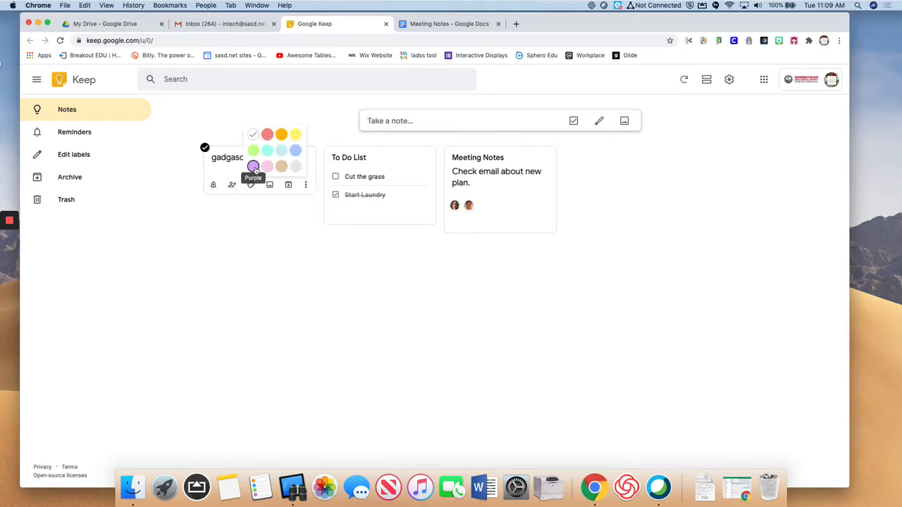
left_click(253, 168)
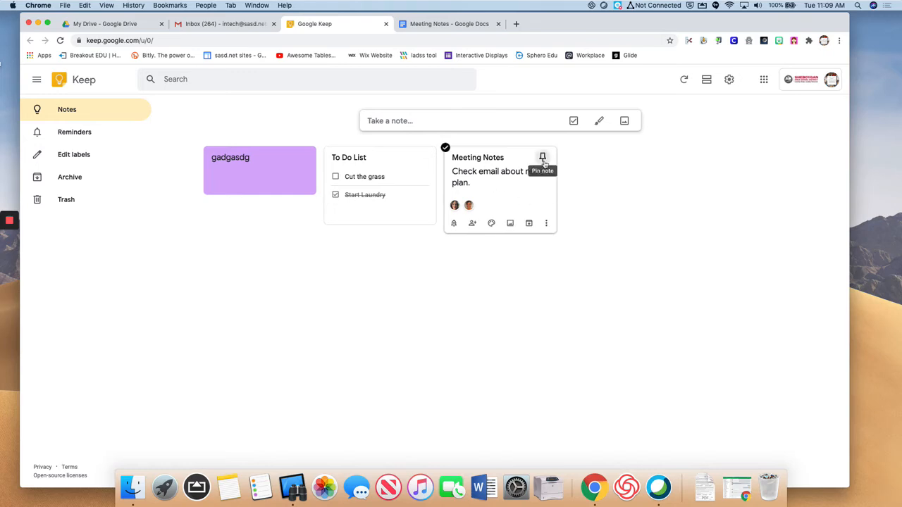
Pin the Meeting Notes card to the top of the notes list.
left_click(543, 158)
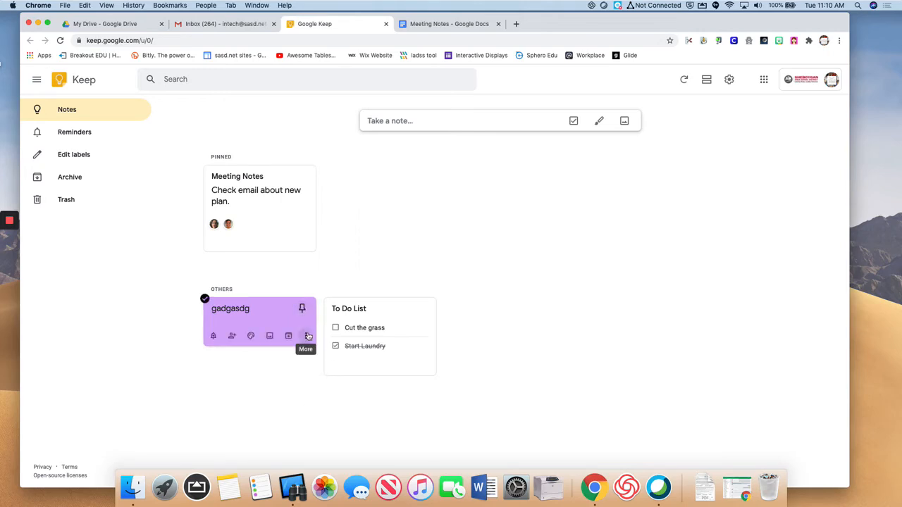
left_click(307, 337)
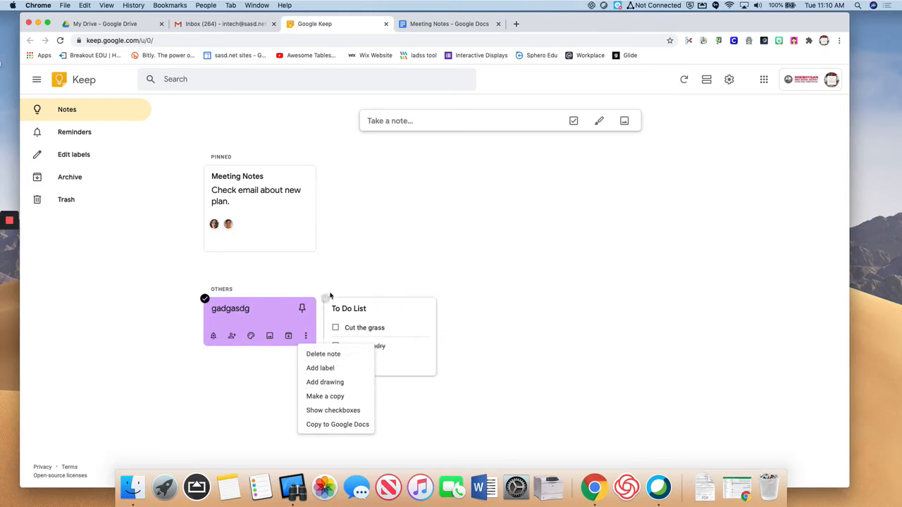
left_click(181, 131)
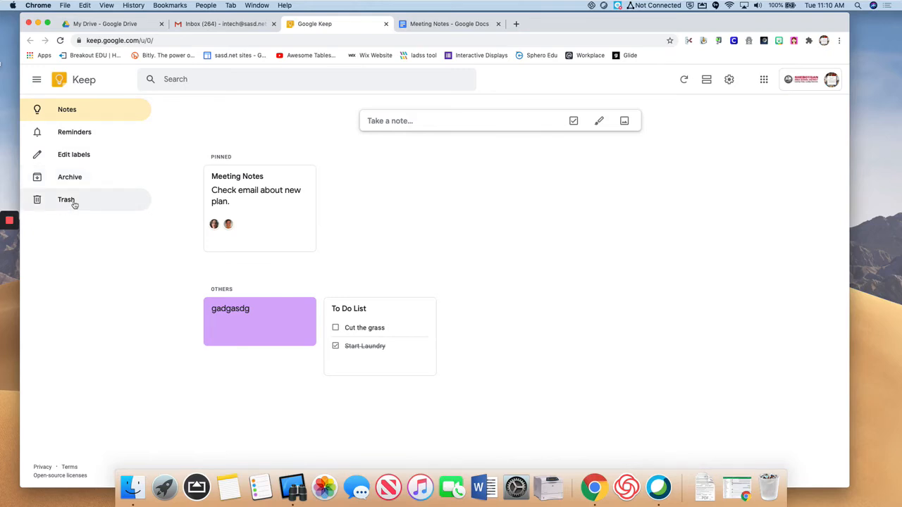
left_click(91, 156)
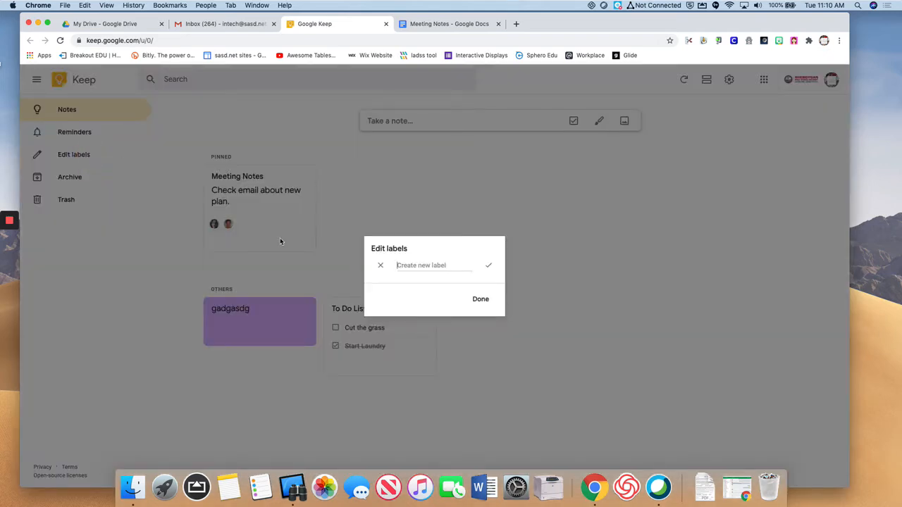
type("Schh")
left_click(488, 267)
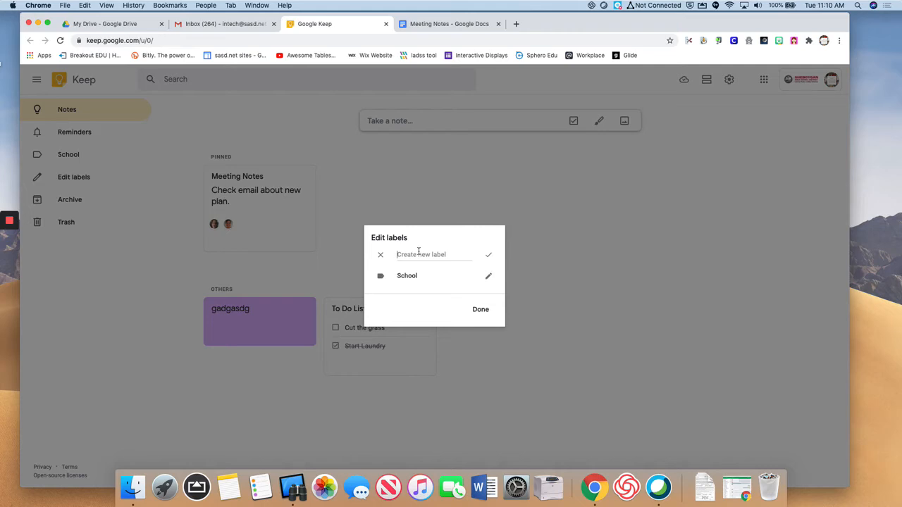
type("Home")
left_click(486, 257)
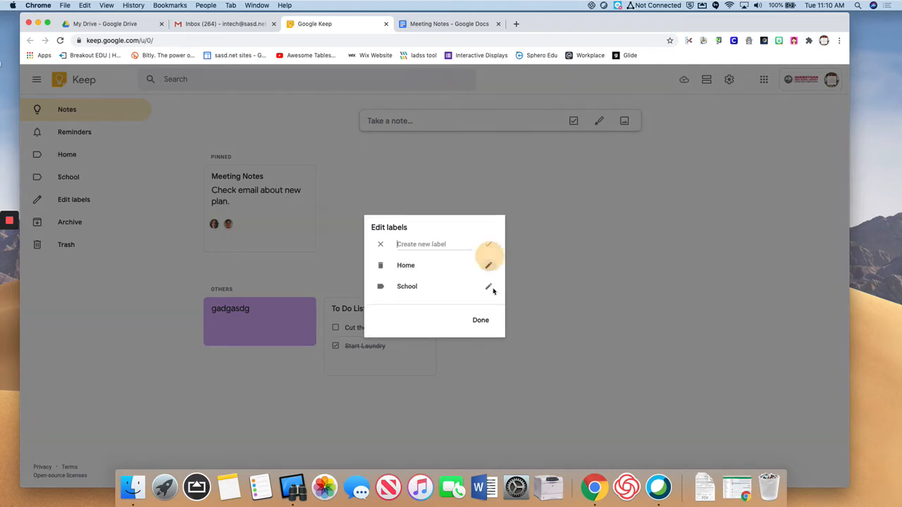
left_click(481, 310)
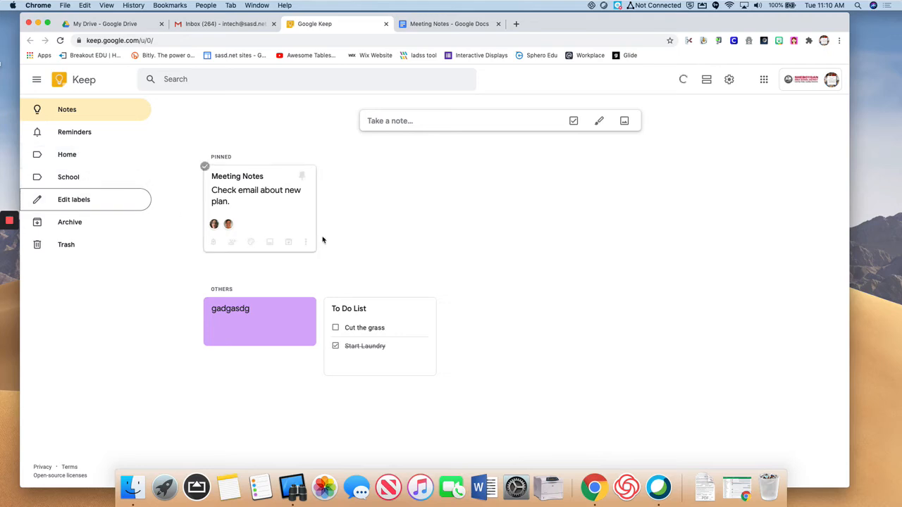
mouse_move(288, 214)
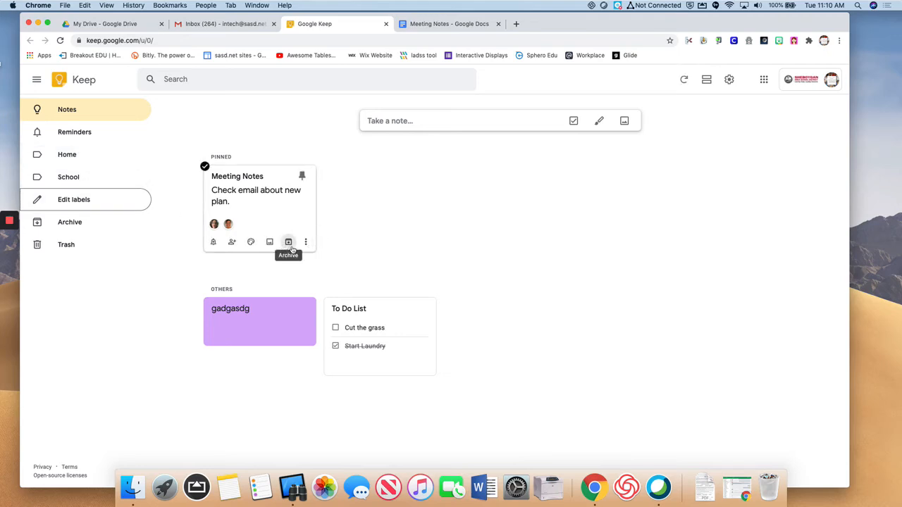
Add the School label to the Meeting Notes note.
left_click(307, 243)
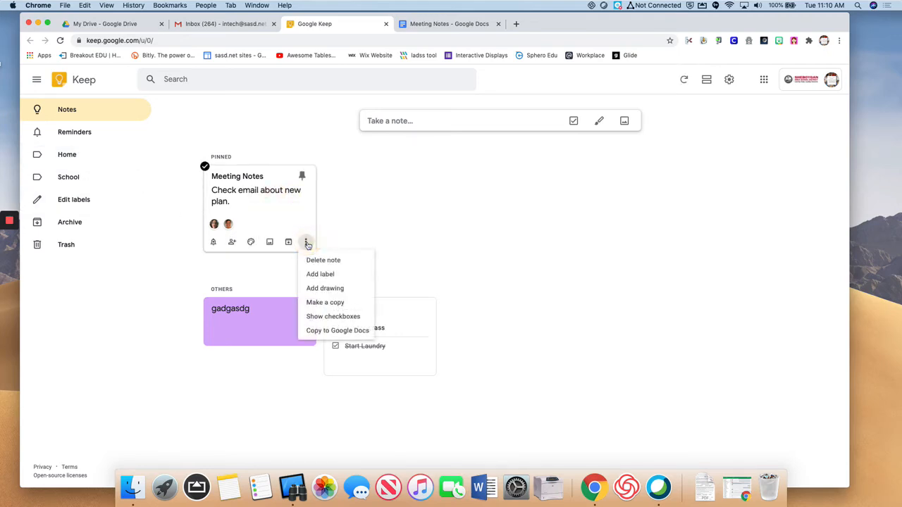
left_click(321, 273)
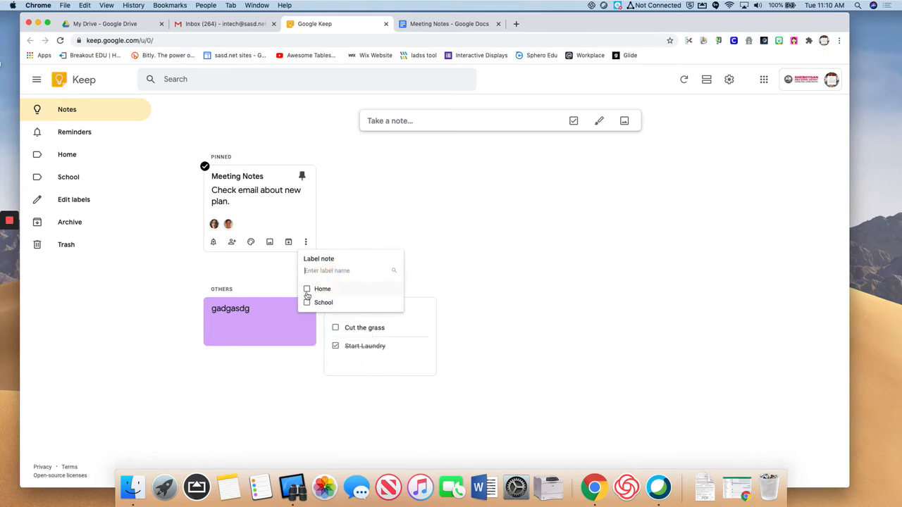
left_click(306, 303)
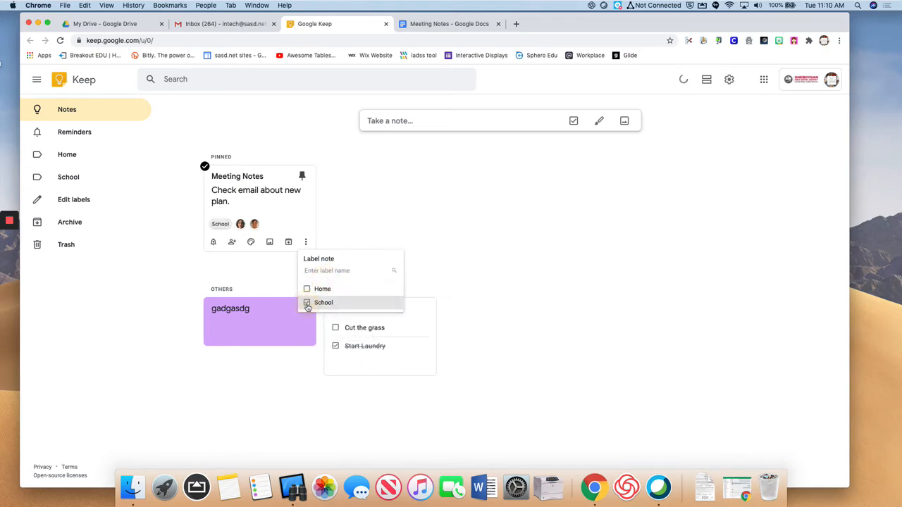
left_click(351, 211)
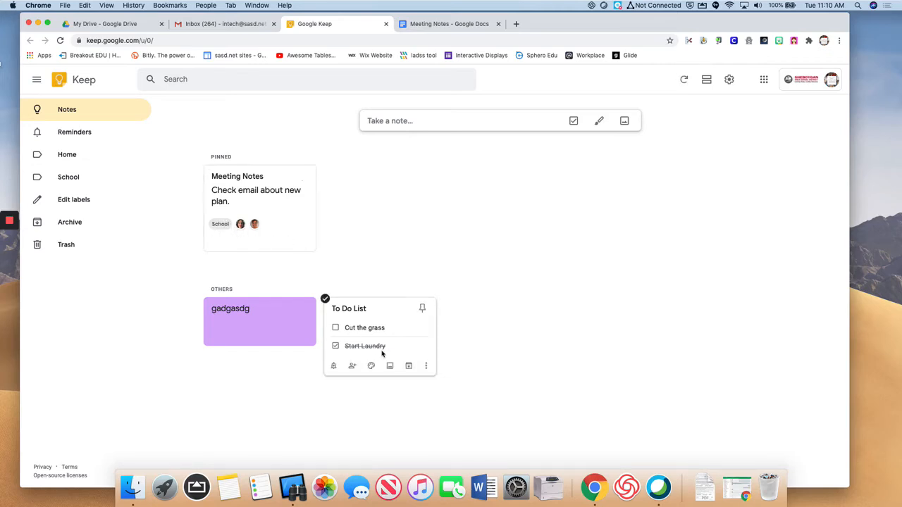
Add the Home label to the To Do List note.
left_click(425, 365)
left_click(452, 266)
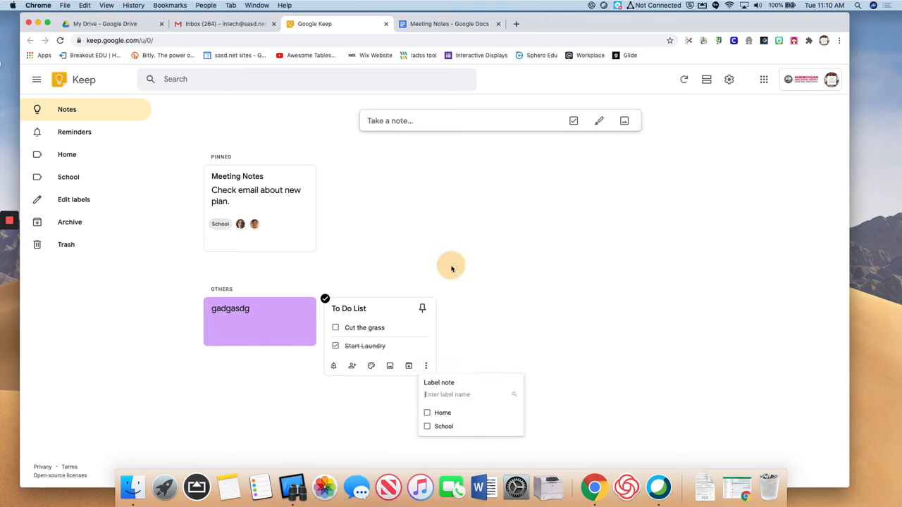
left_click(429, 413)
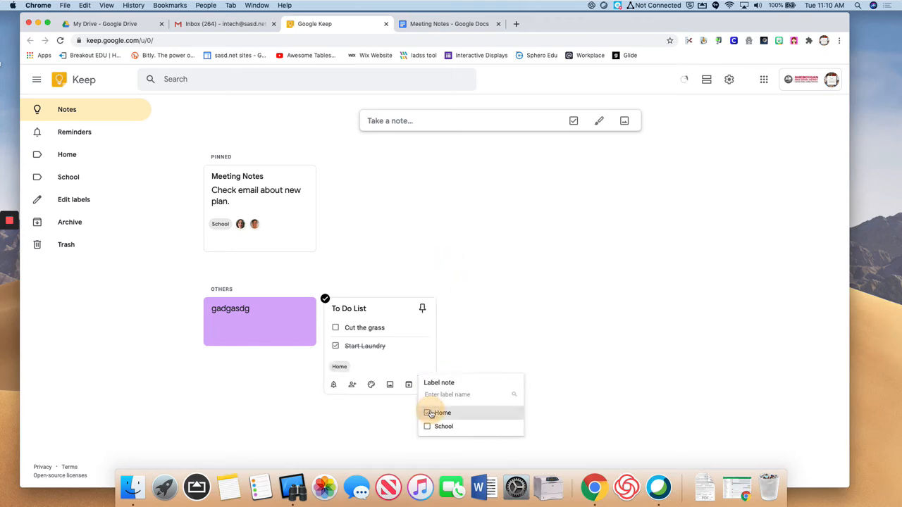
left_click(490, 352)
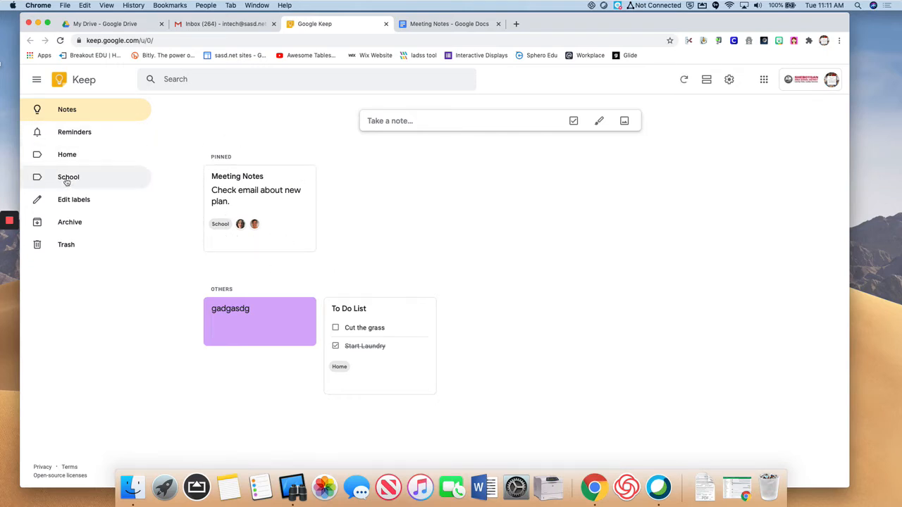
left_click(67, 155)
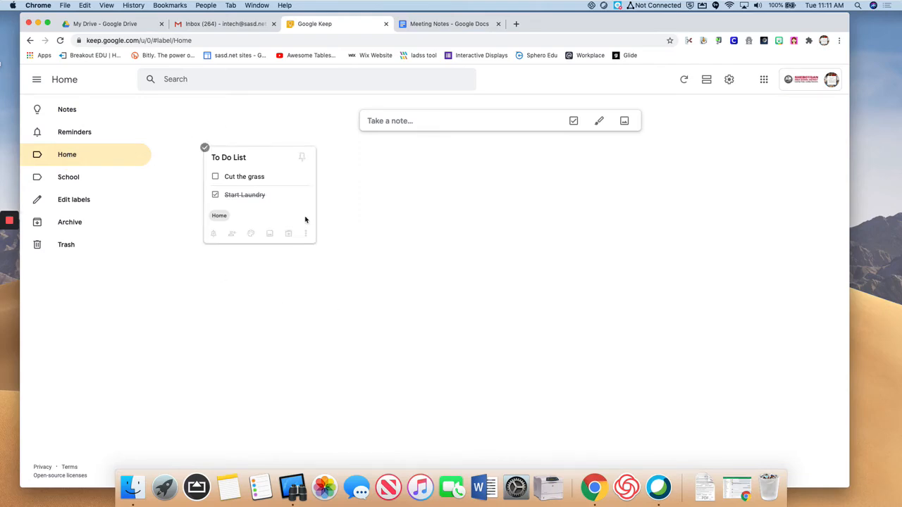
left_click(72, 184)
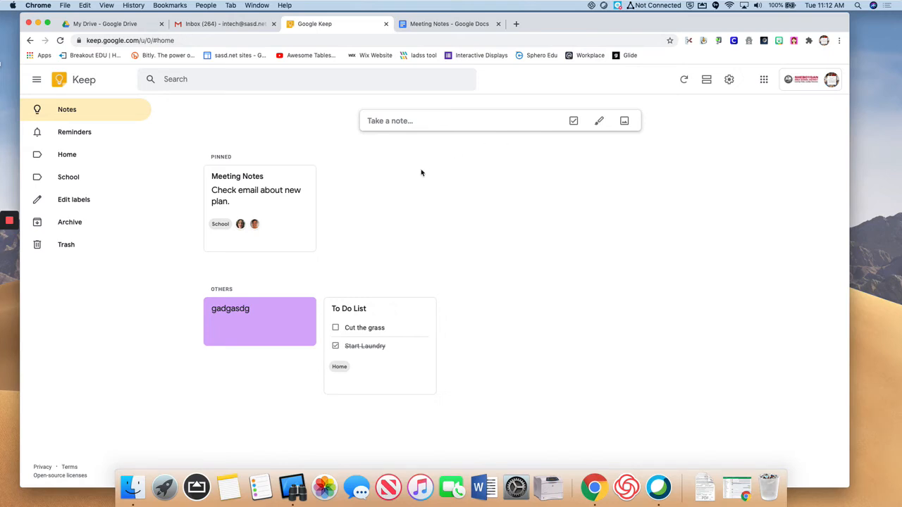
Switch to the Meeting Notes document and open the Keep side panel showing all three notes.
left_click(418, 25)
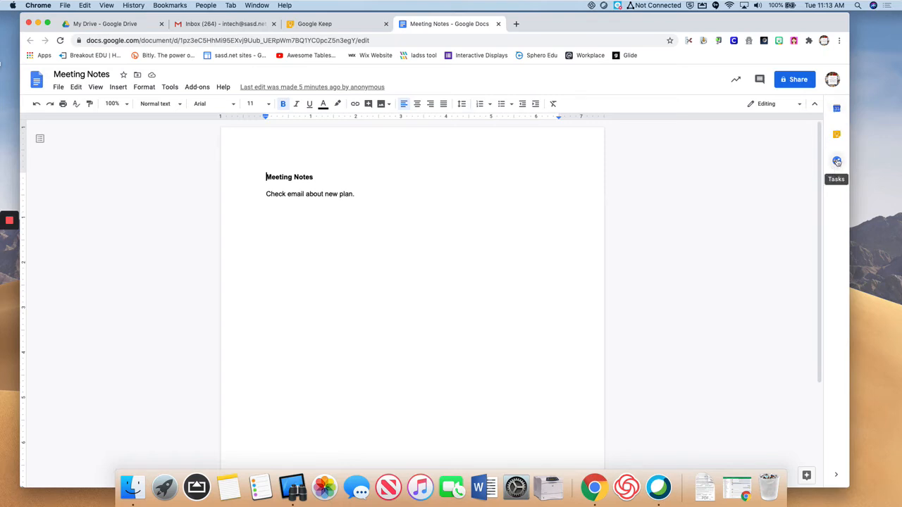
left_click(837, 110)
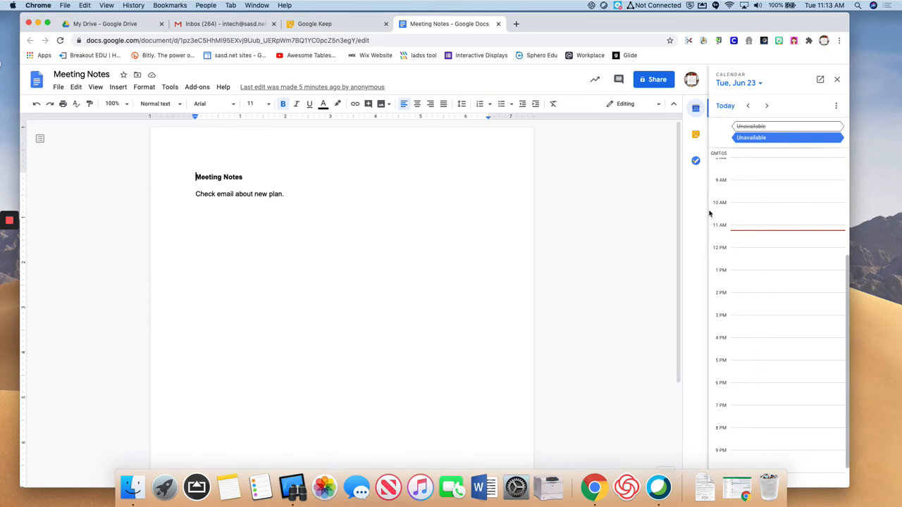
left_click(696, 136)
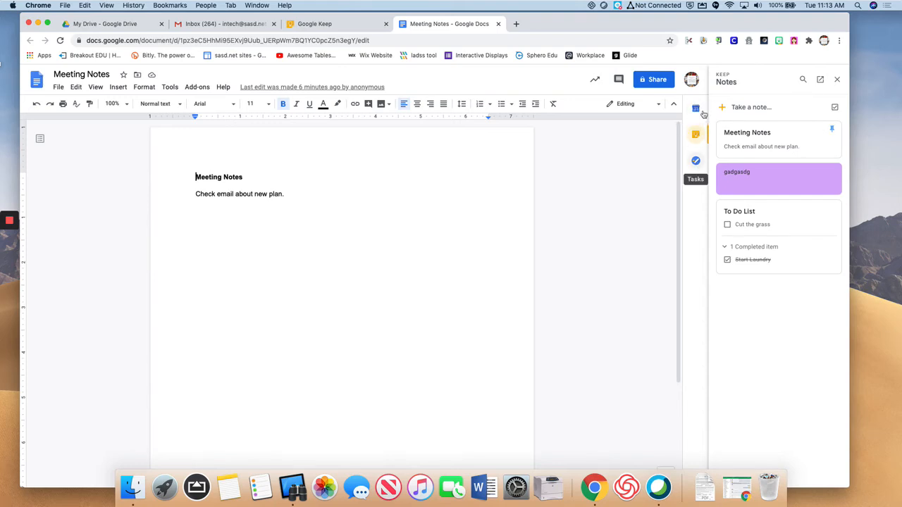
Add a 'Meeting Agenda' note reading 'Add stuff to the agenda' beside Meeting Notes, then view it in Keep.
left_click(763, 110)
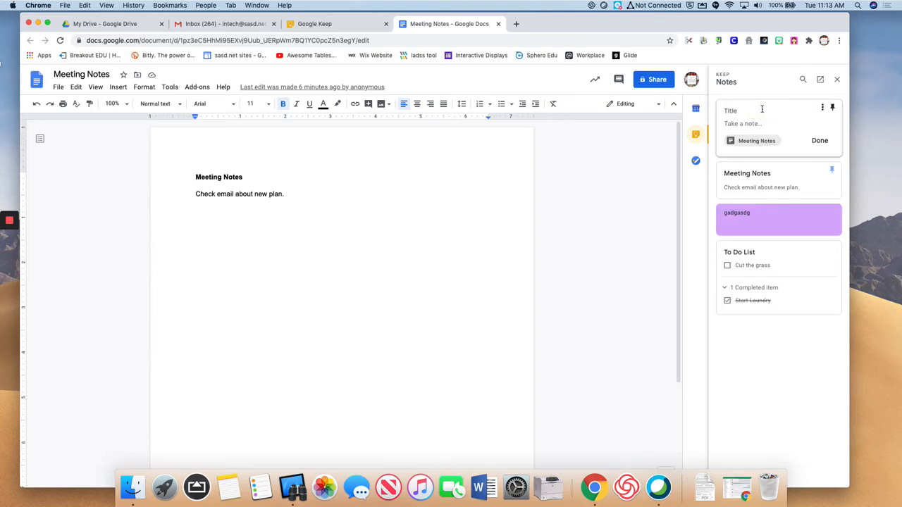
left_click(737, 111)
type("Me")
type("Add stuff to the agenda")
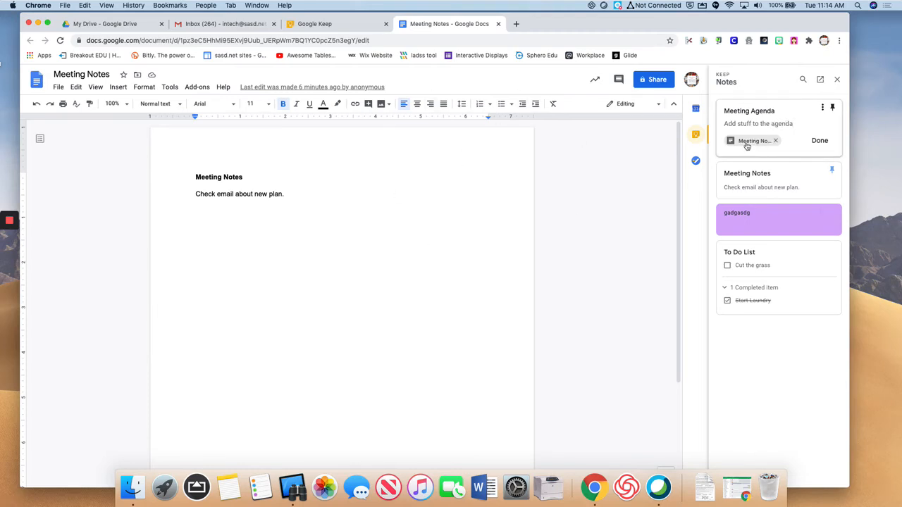
left_click(820, 141)
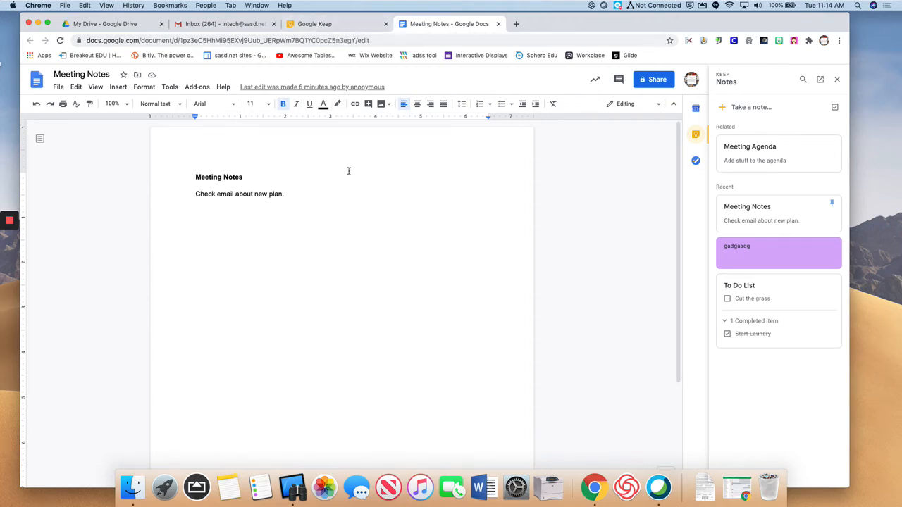
left_click(335, 28)
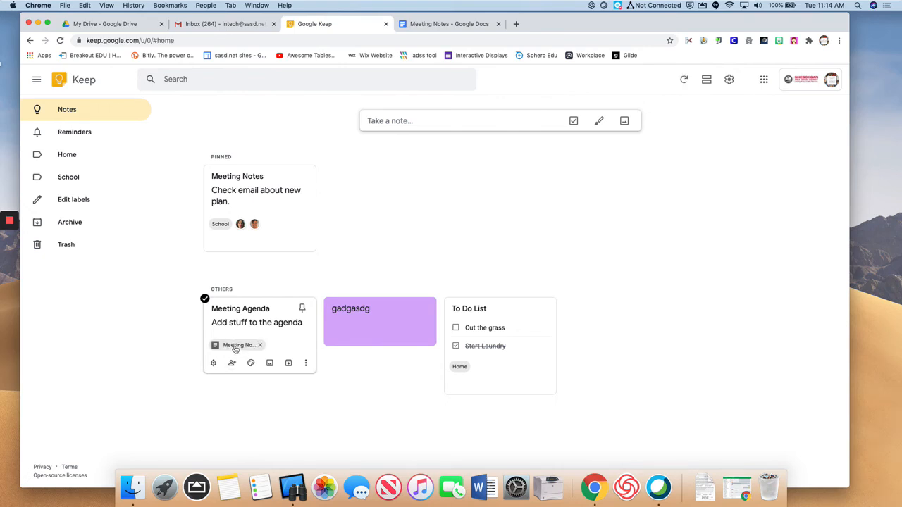
Close the Docs tab, reopen Meeting Notes from the Meeting Agenda card's link, then go to Gmail.
left_click(499, 24)
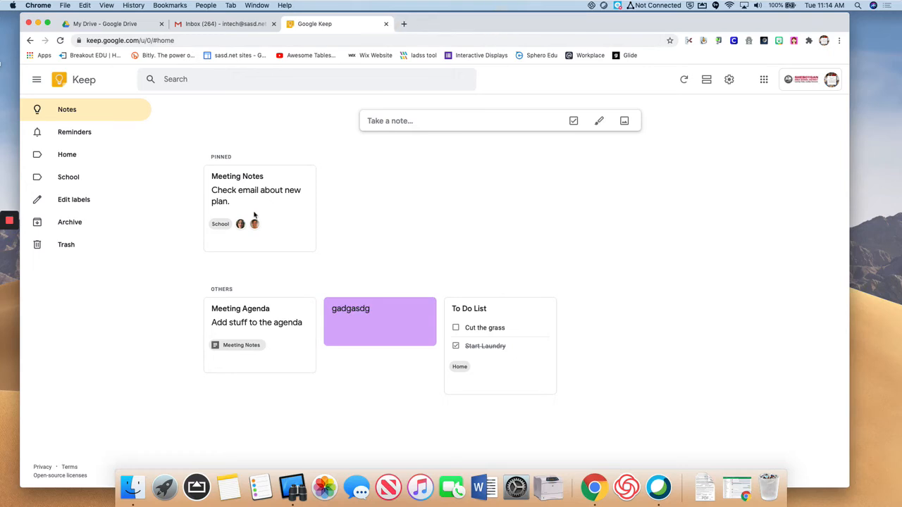
left_click(232, 346)
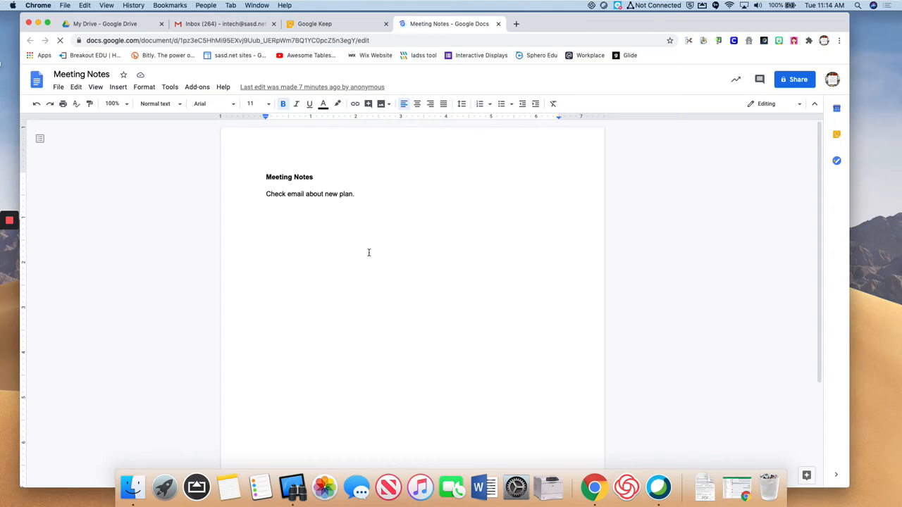
left_click(314, 24)
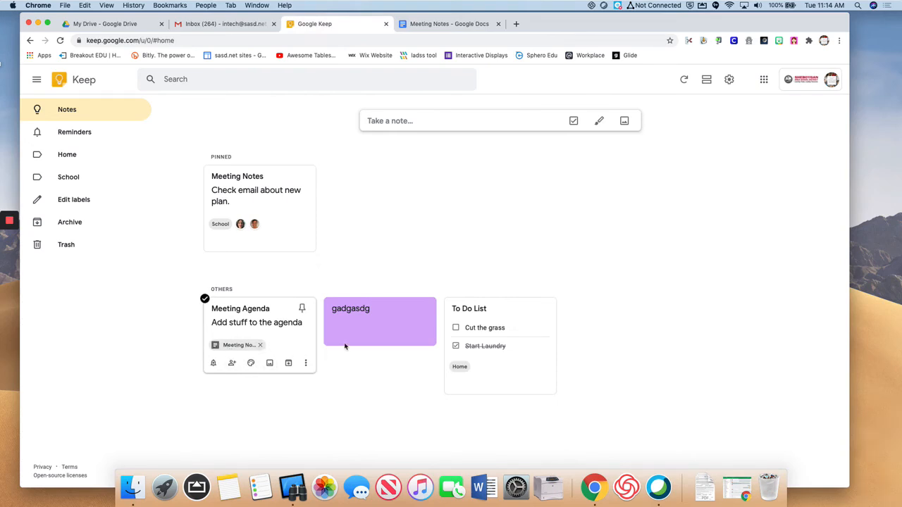
left_click(439, 28)
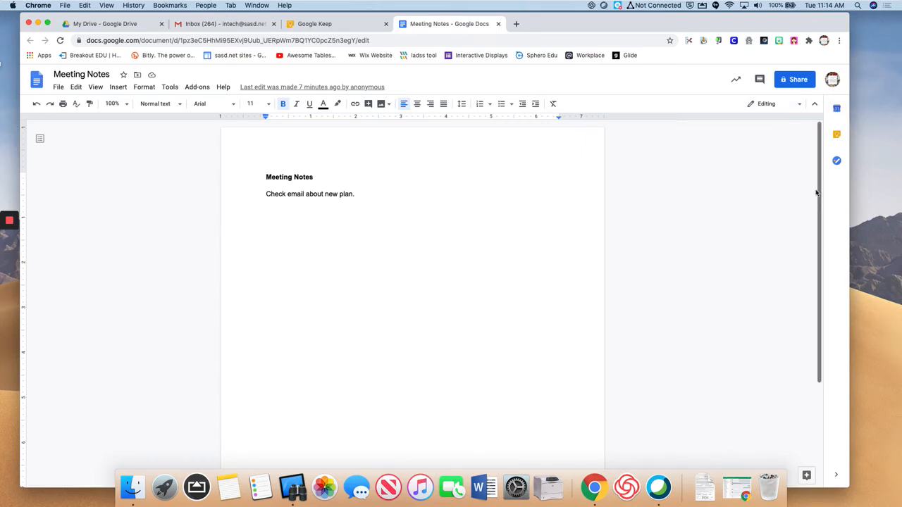
left_click(233, 26)
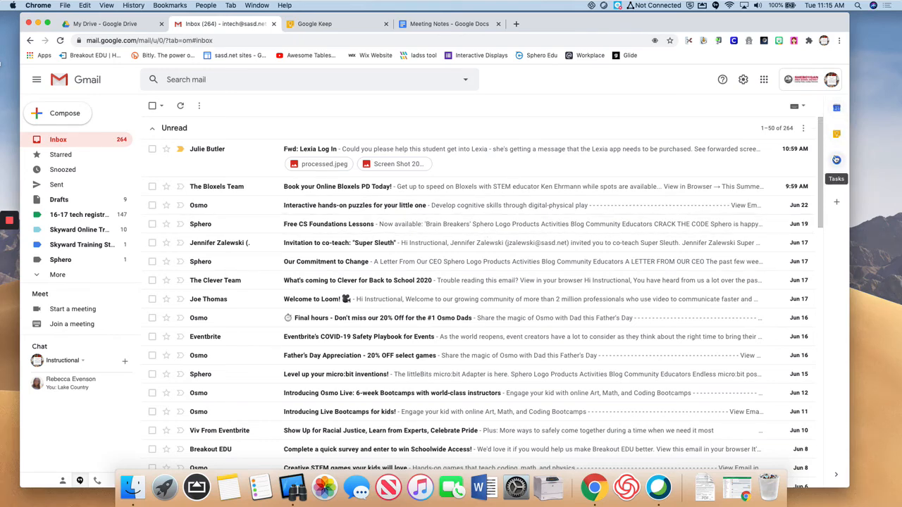
Show the Keep panel beside the inbox, check the Meeting Agenda note, and open the Osmo puzzles email.
left_click(836, 136)
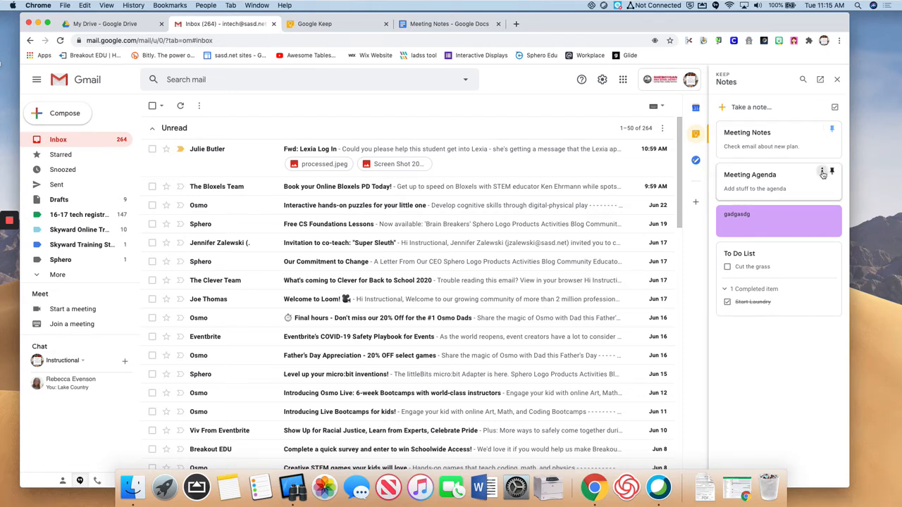
left_click(823, 171)
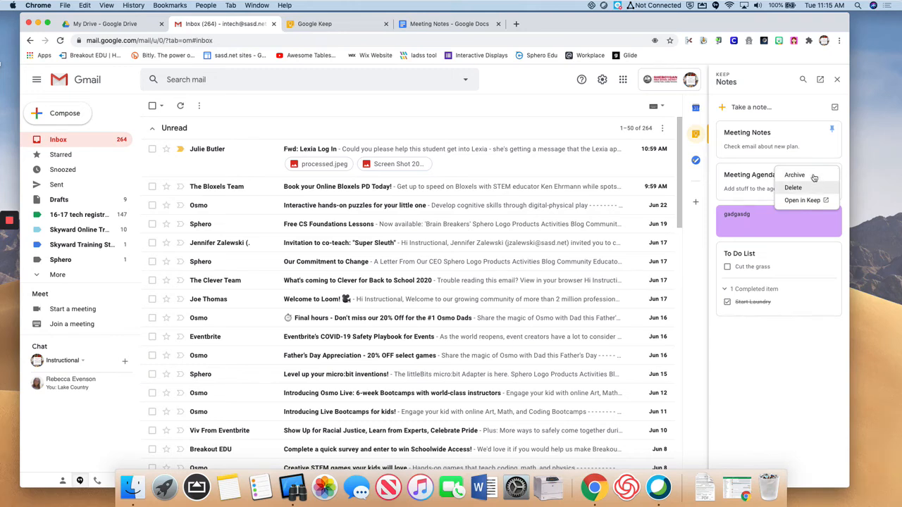
left_click(738, 170)
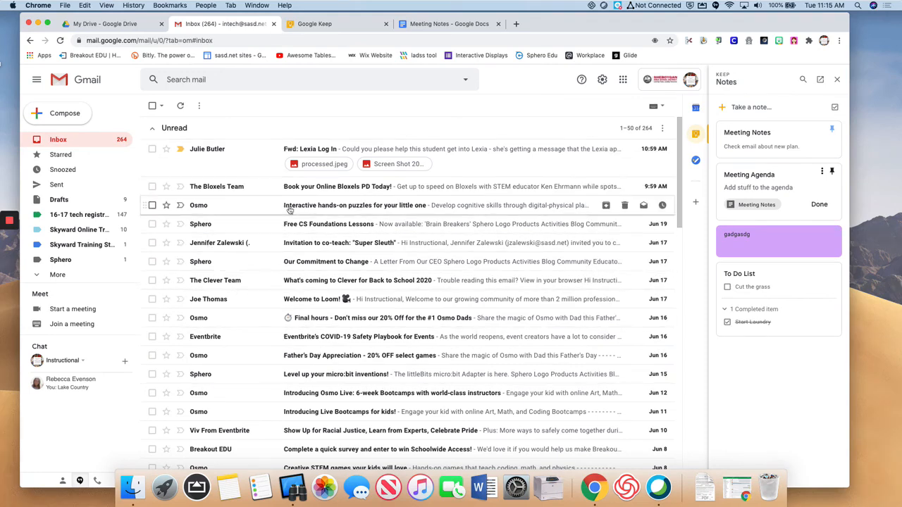
left_click(268, 210)
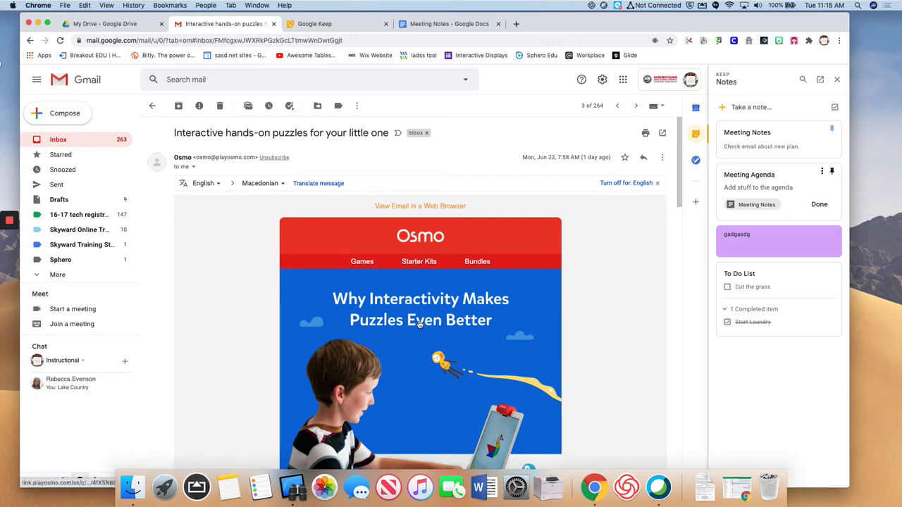
Attach a Keep note titled 'Osmo' reading 'Contact them.' to the Osmo email, then return to the inbox.
left_click(745, 109)
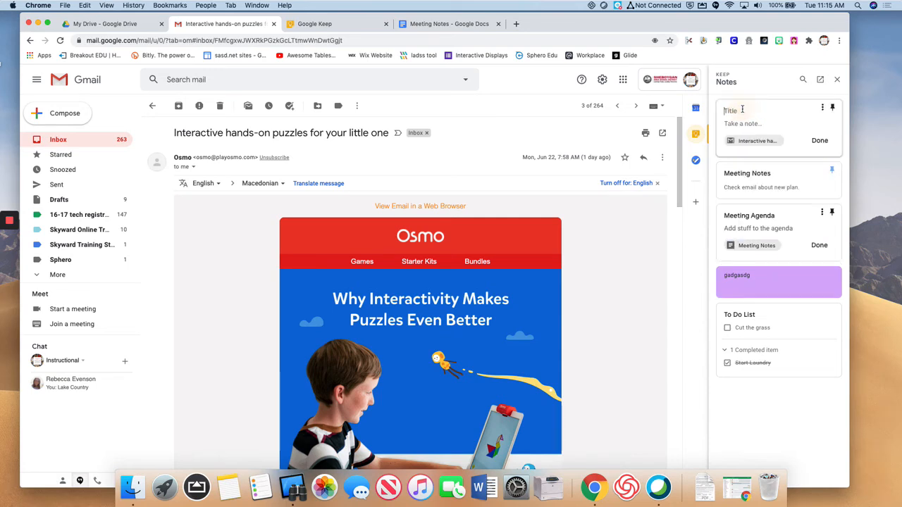
type("Osmo")
left_click(746, 123)
type("Cp")
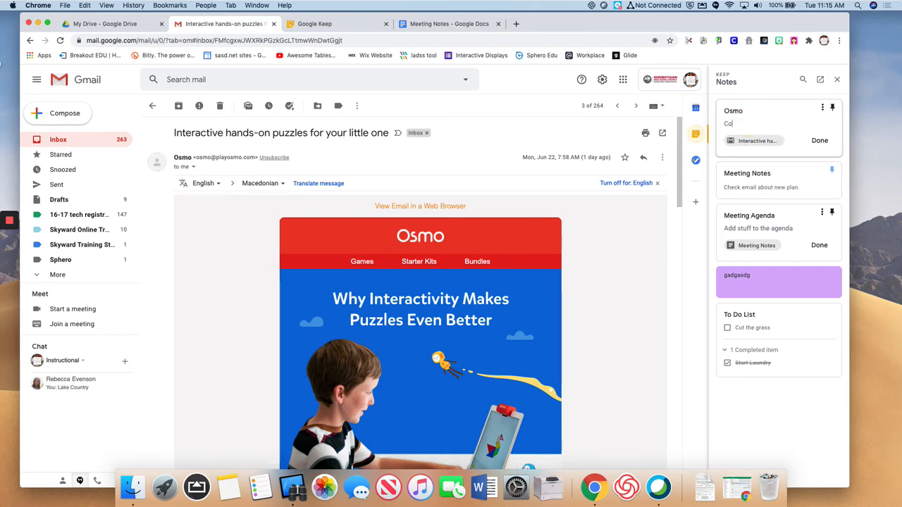
type("ntact them")
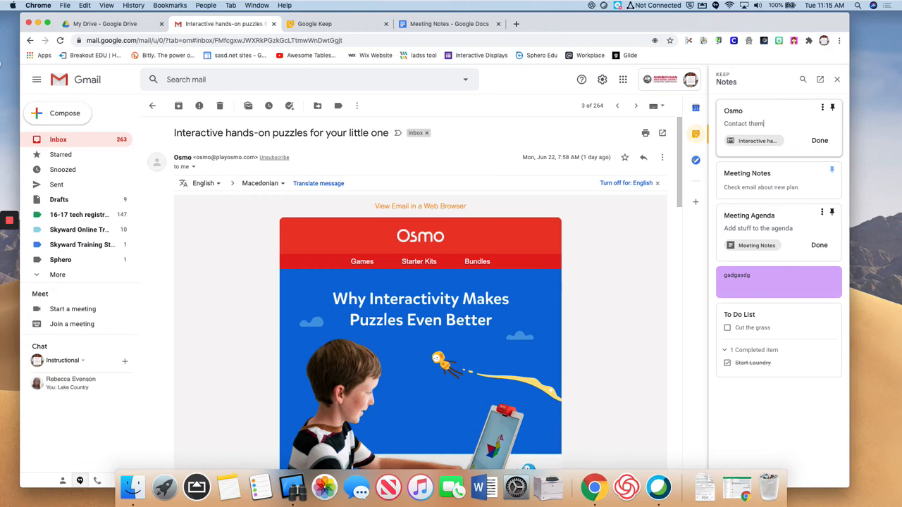
type(".")
left_click(818, 142)
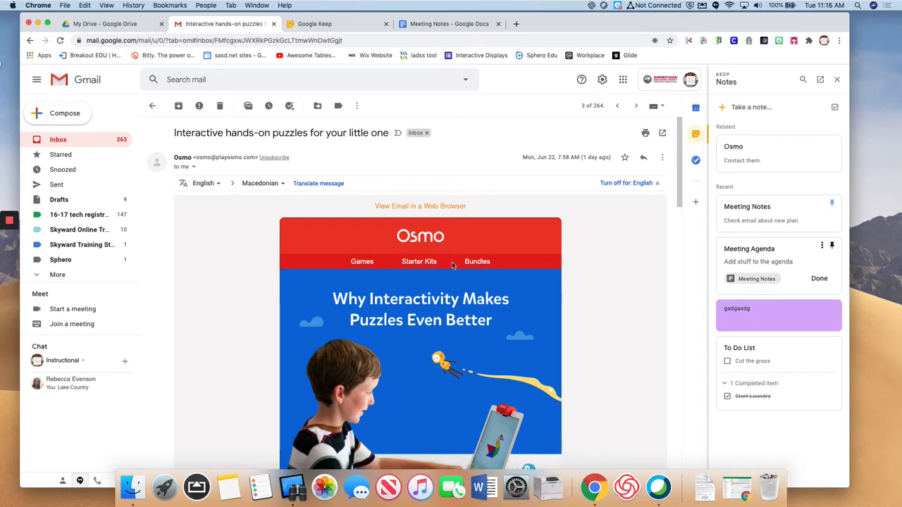
left_click(152, 105)
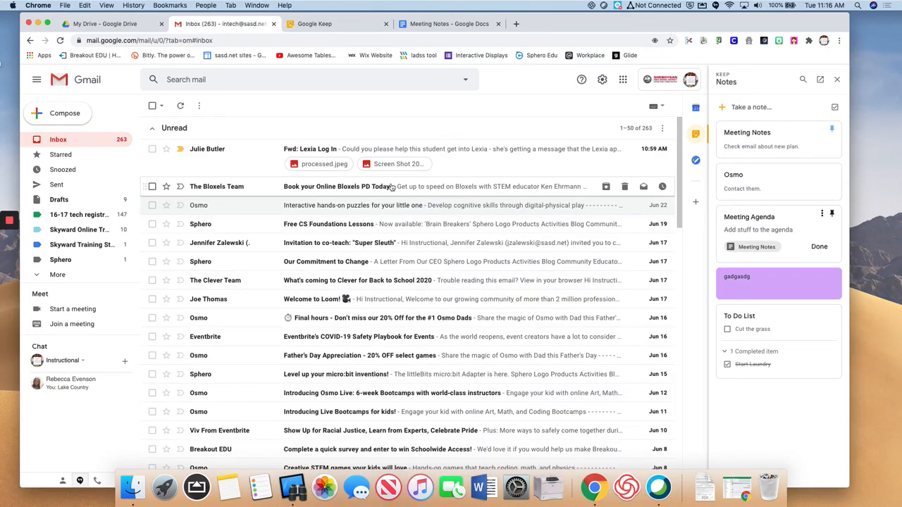
left_click(775, 171)
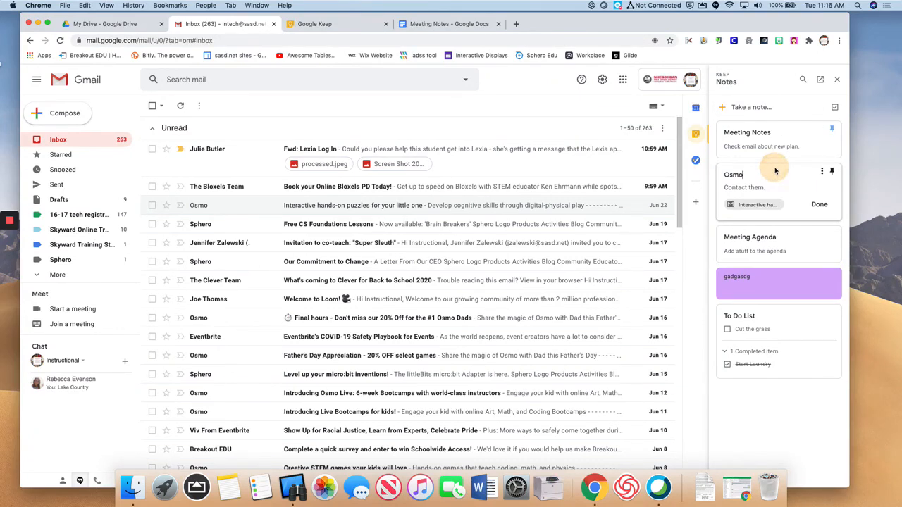
left_click(749, 205)
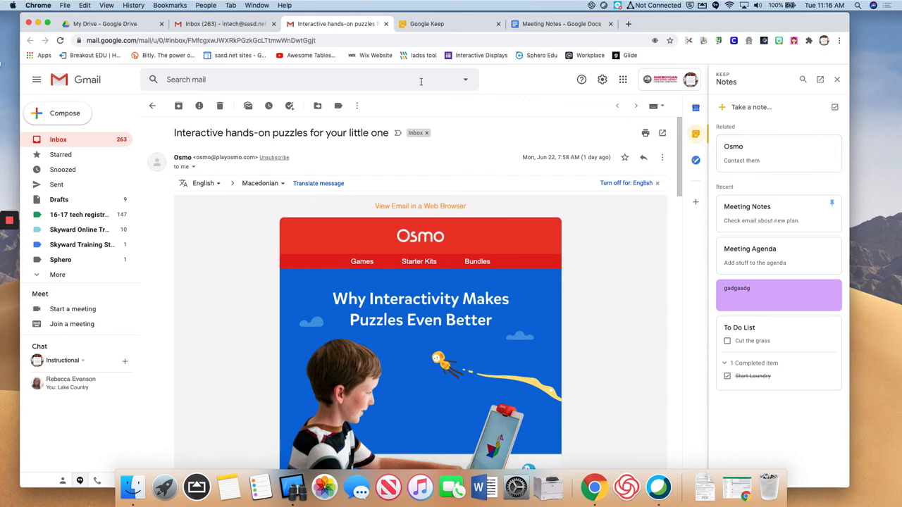
left_click(386, 24)
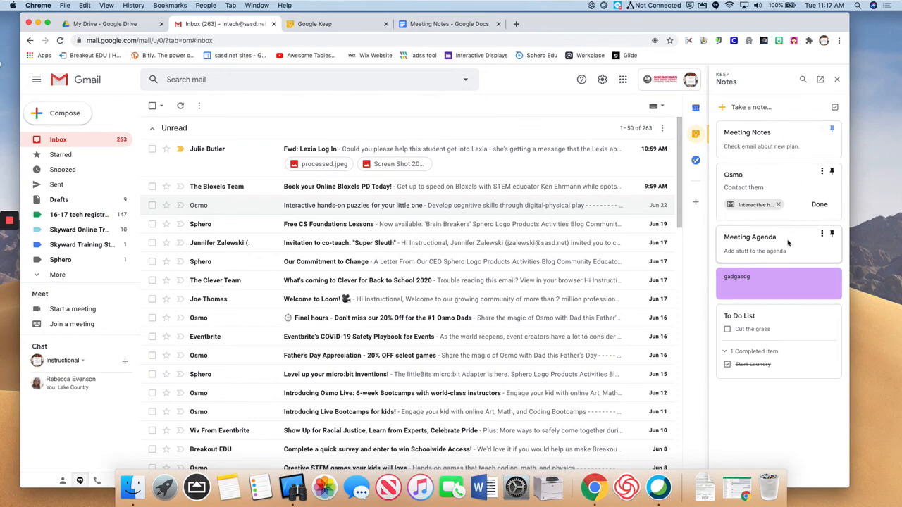
left_click(781, 131)
left_click(771, 196)
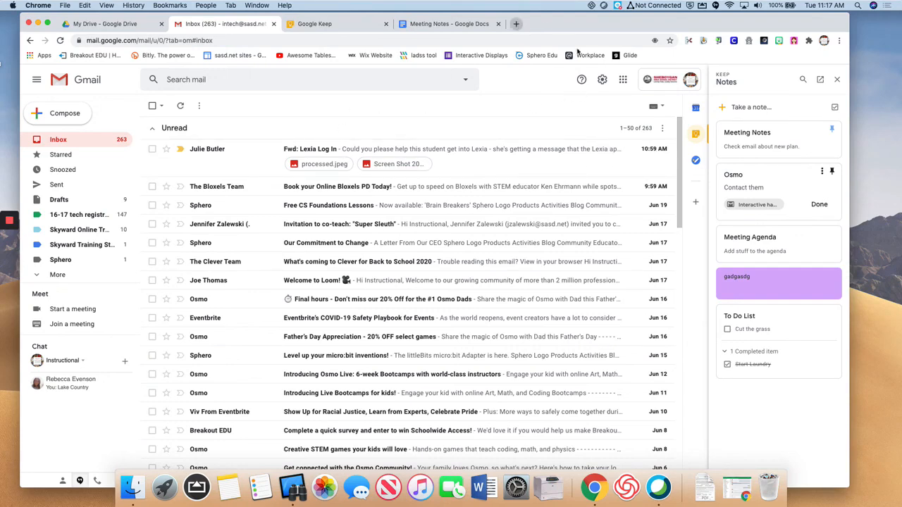
Open Google Calendar from the apps grid with its Keep panel showing, then go to the Google Keep tab.
left_click(623, 79)
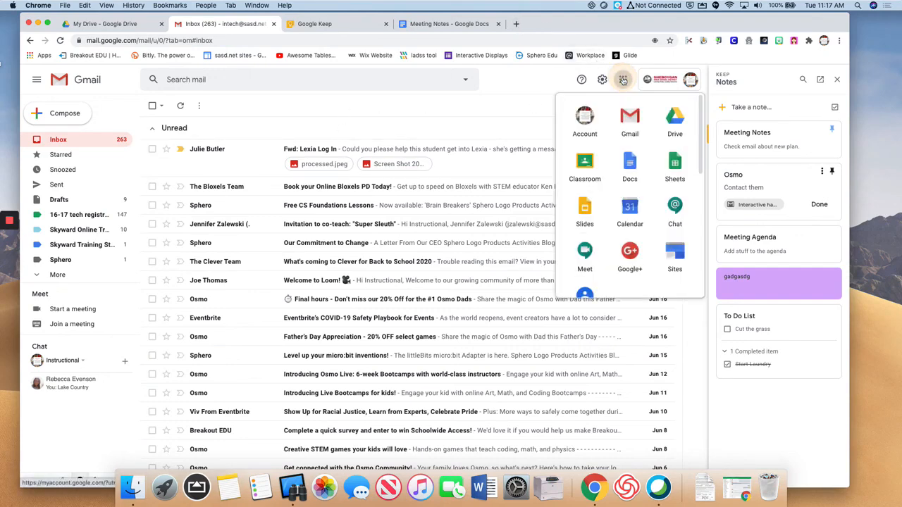
left_click(635, 218)
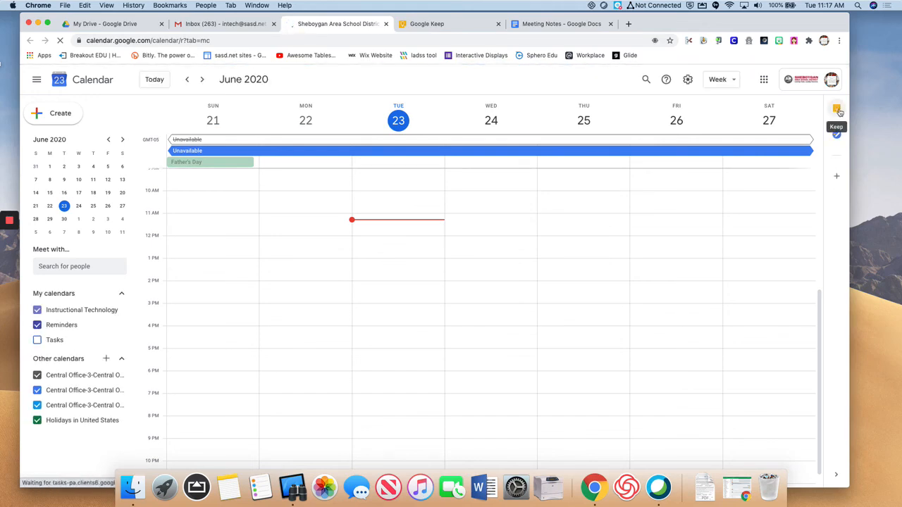
left_click(837, 110)
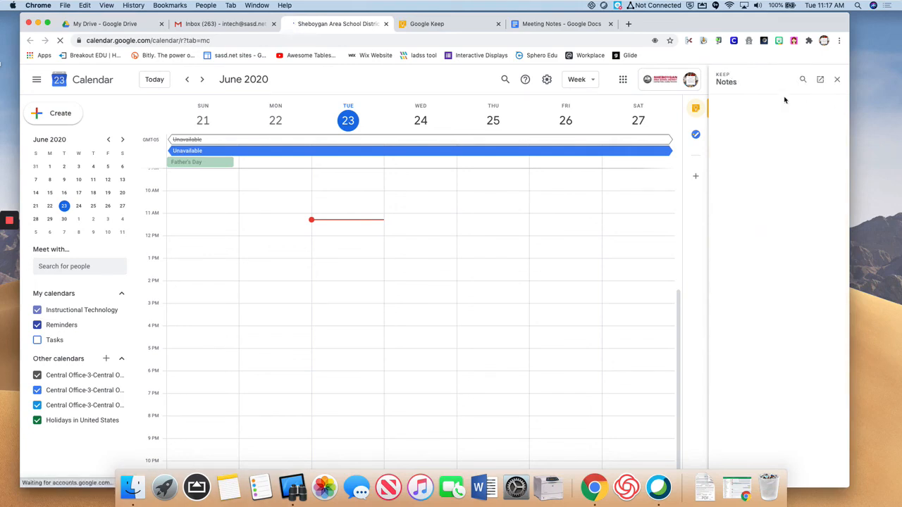
left_click(759, 111)
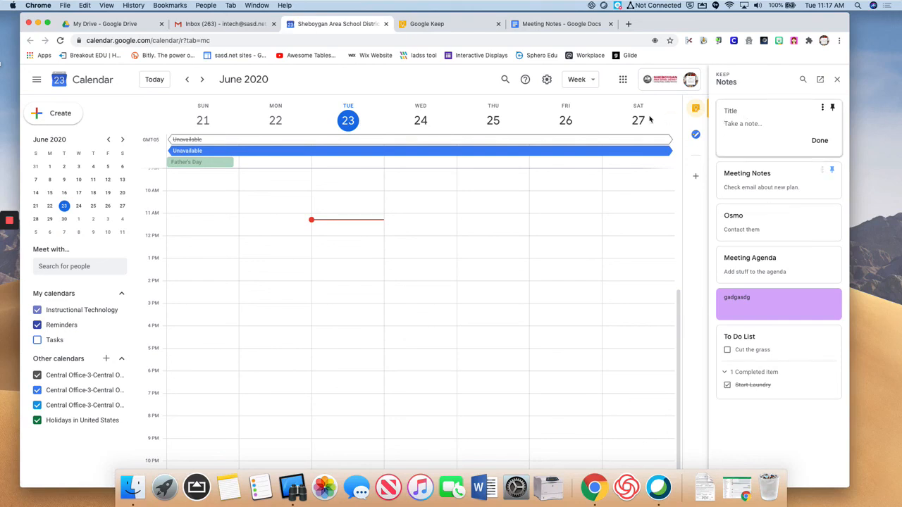
left_click(427, 24)
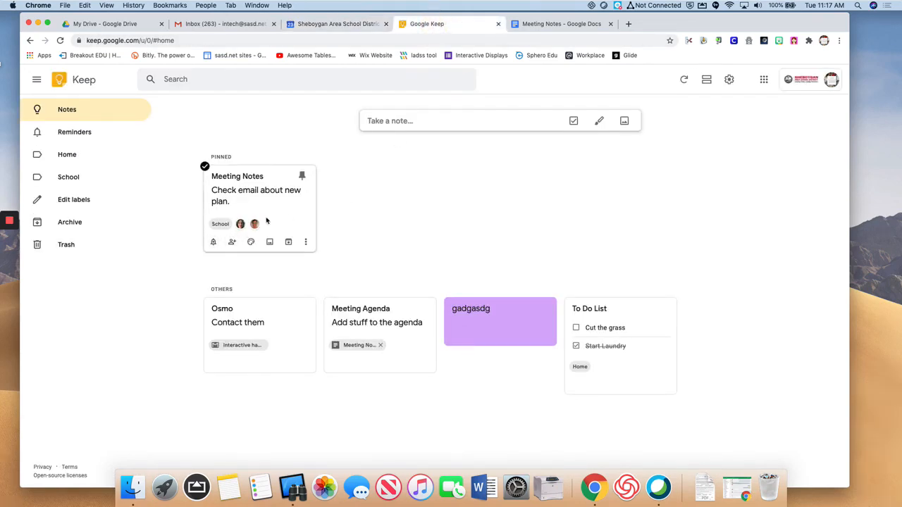
Give Meeting Notes a Later today 8:00 PM reminder and return to the Calendar tab.
left_click(213, 243)
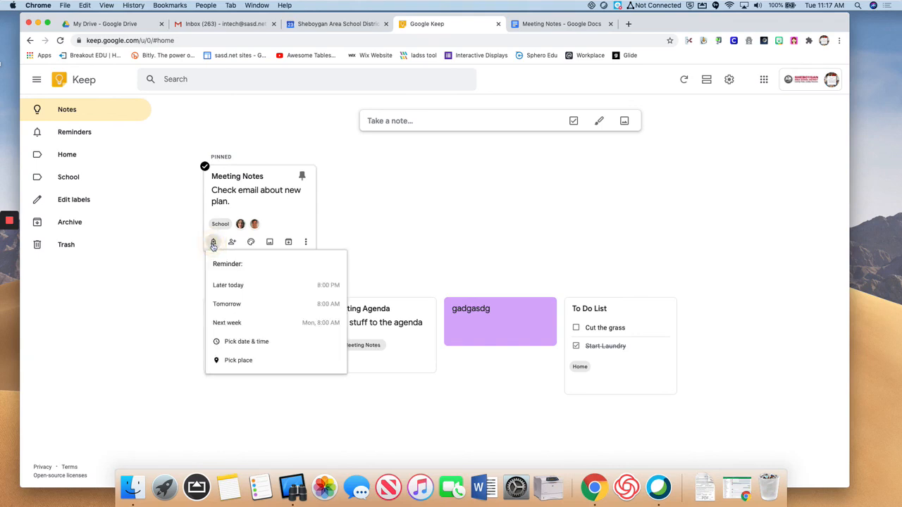
left_click(237, 289)
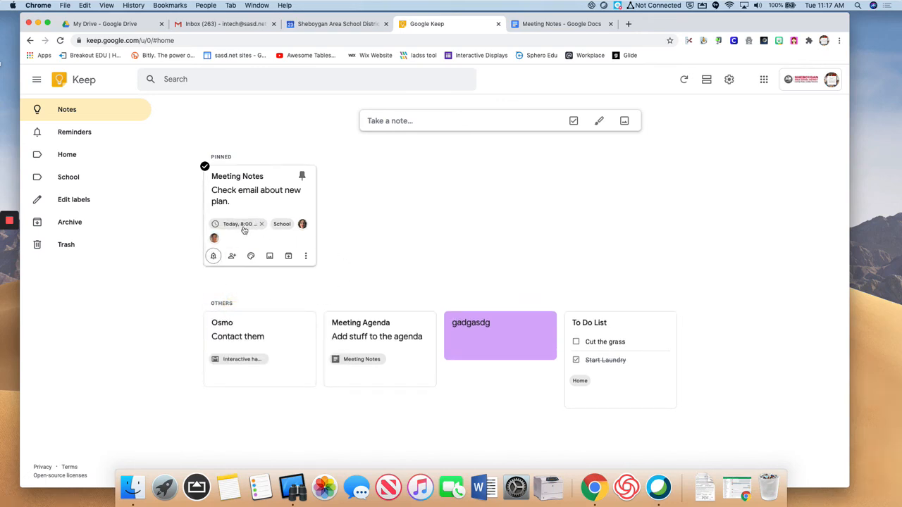
left_click(325, 24)
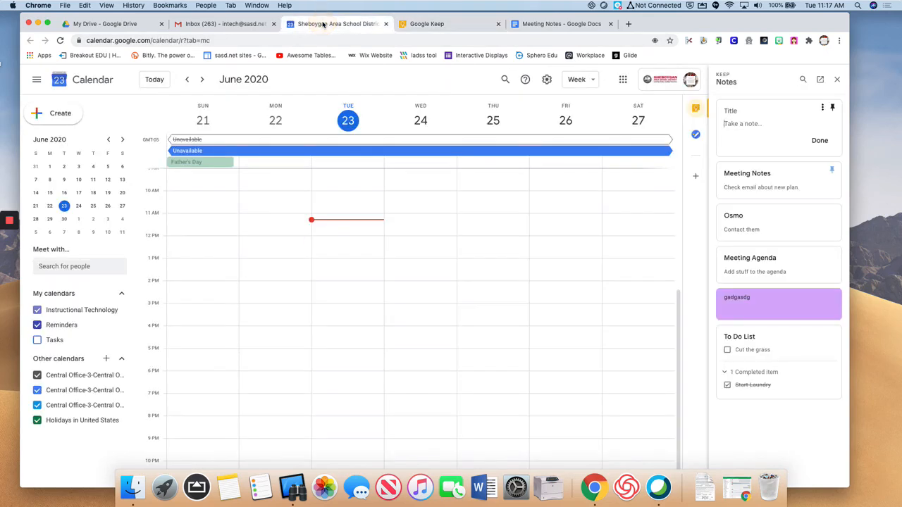
In Calendar's Keep panel, close the empty note, open Meeting Notes and Meeting Agenda, and glance at Keep.
scroll(436, 360, "down", 1)
scroll(437, 360, "up", 1)
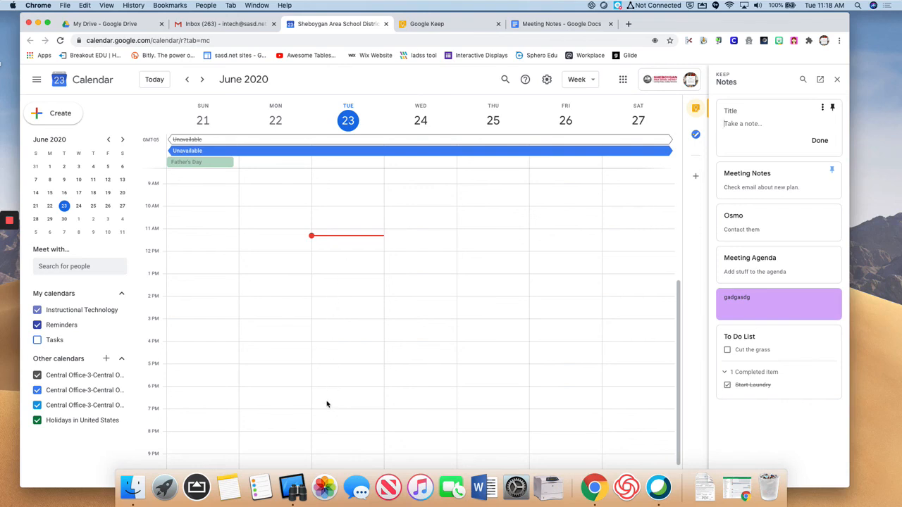
scroll(327, 404, "down", 2)
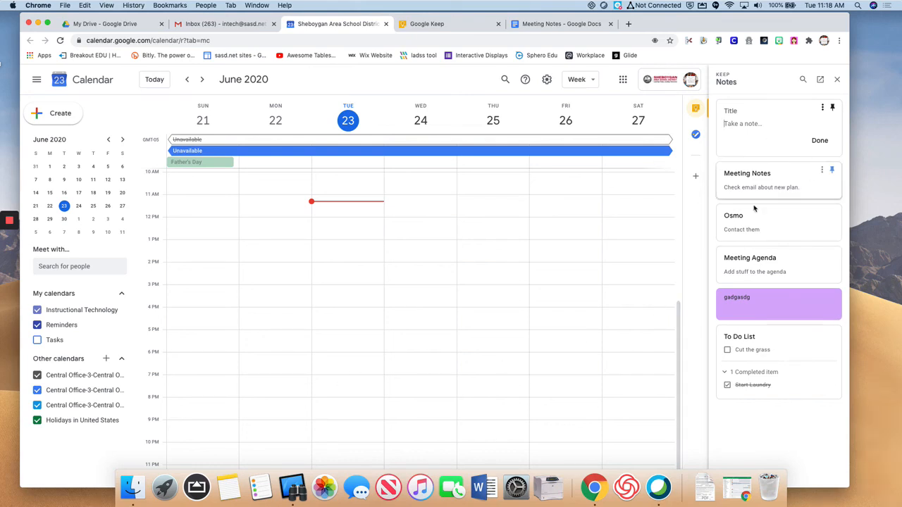
left_click(783, 174)
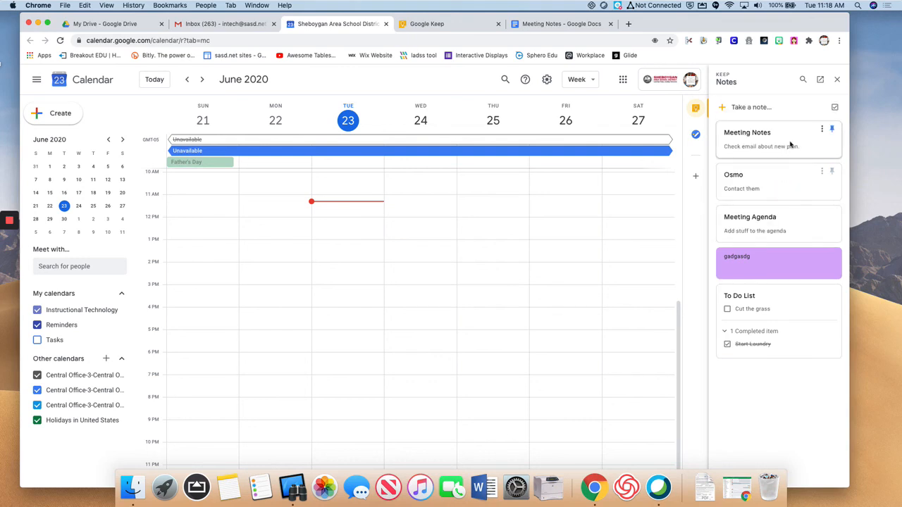
left_click(788, 140)
left_click(784, 238)
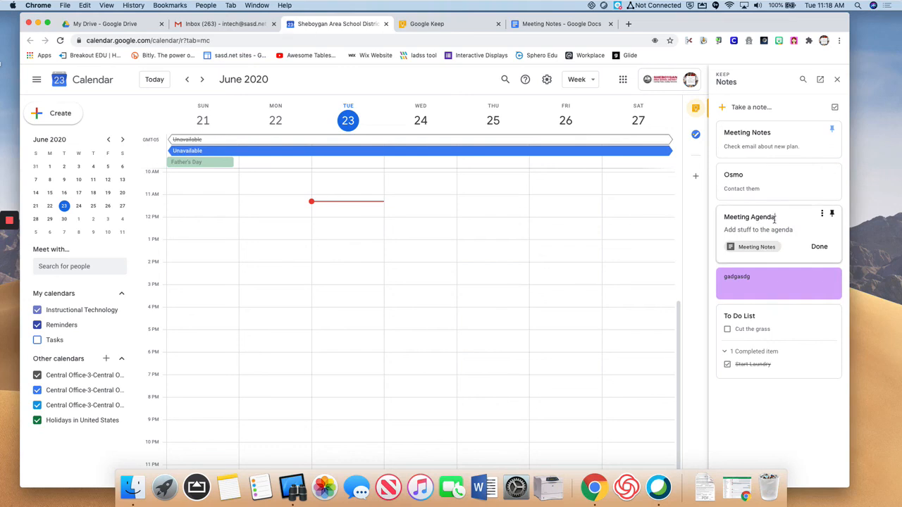
left_click(430, 23)
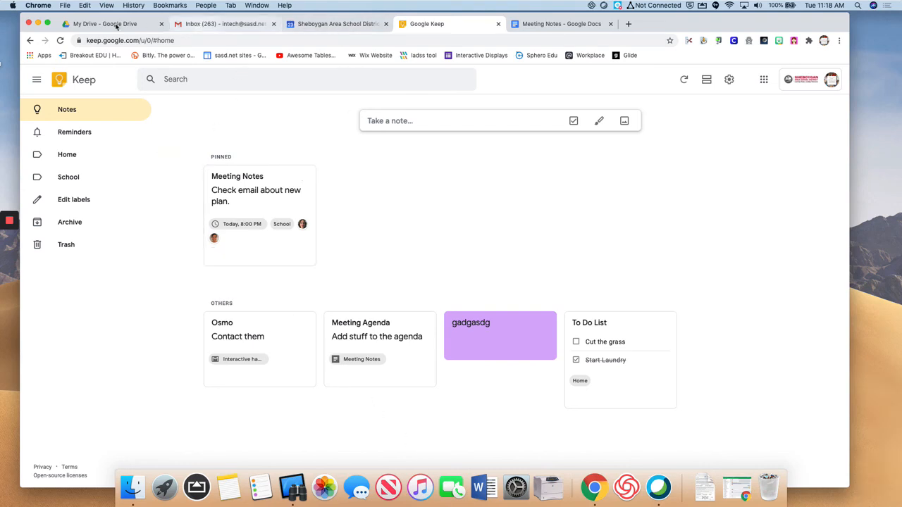
left_click(349, 25)
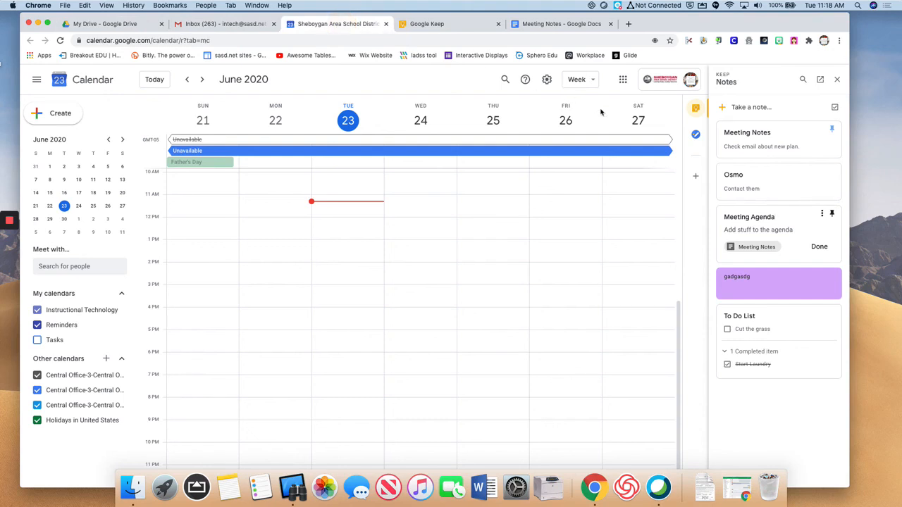